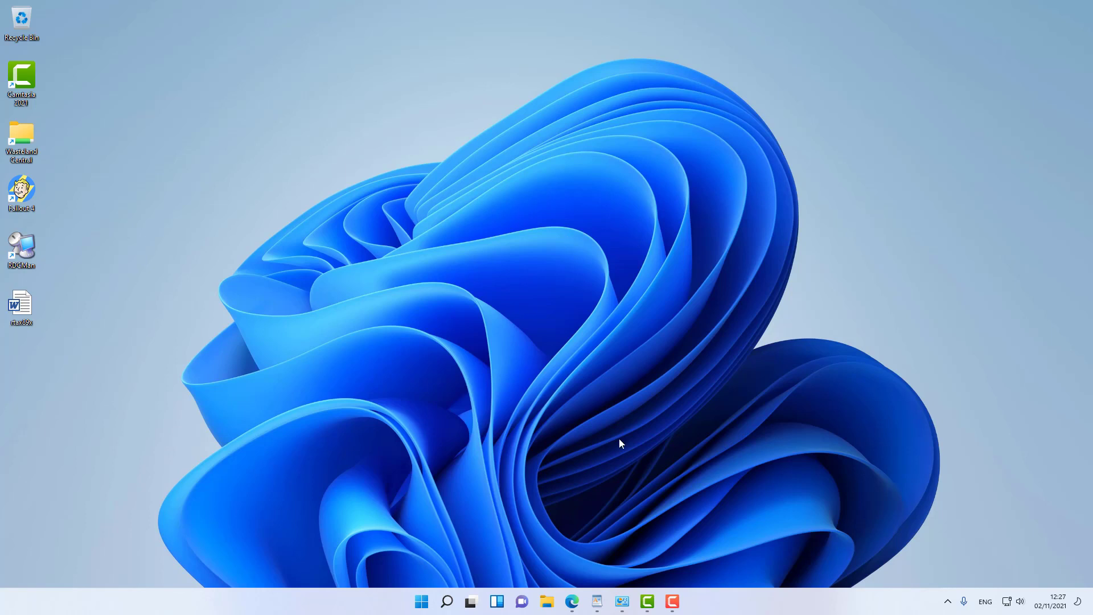
# Step: In the restored browser, choose advanced setup with Wireless router mode on the WAN Port
pyautogui.click(571, 601)
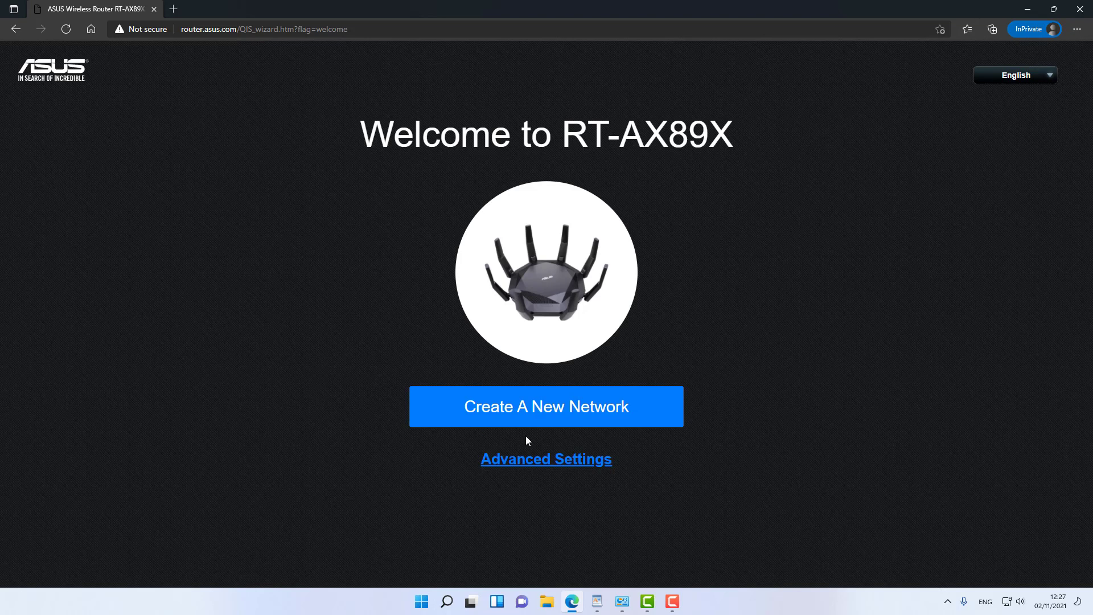
pyautogui.click(534, 464)
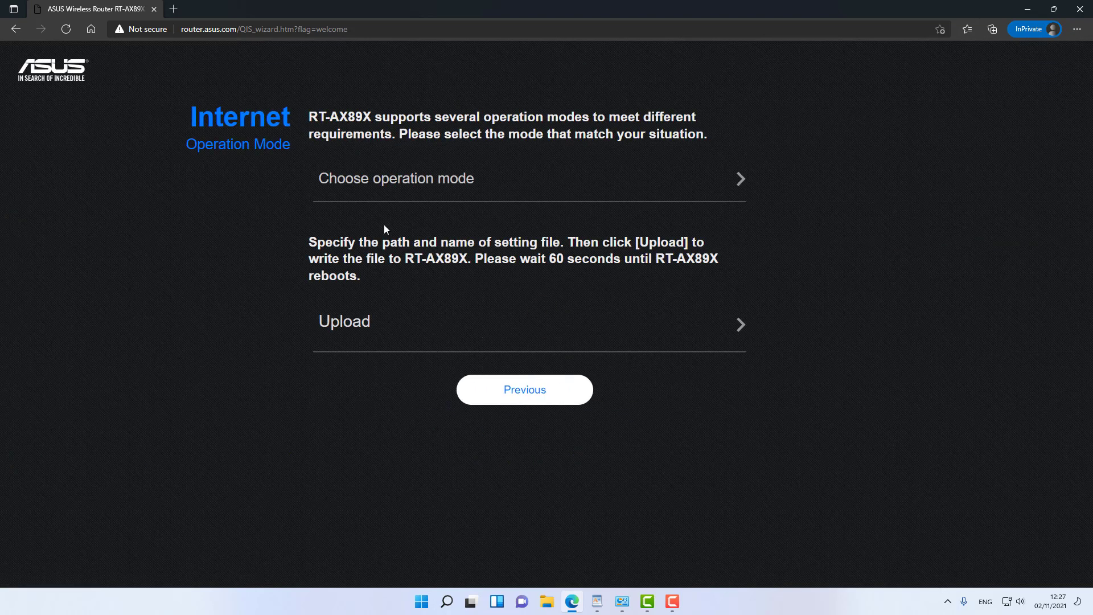
pyautogui.click(429, 188)
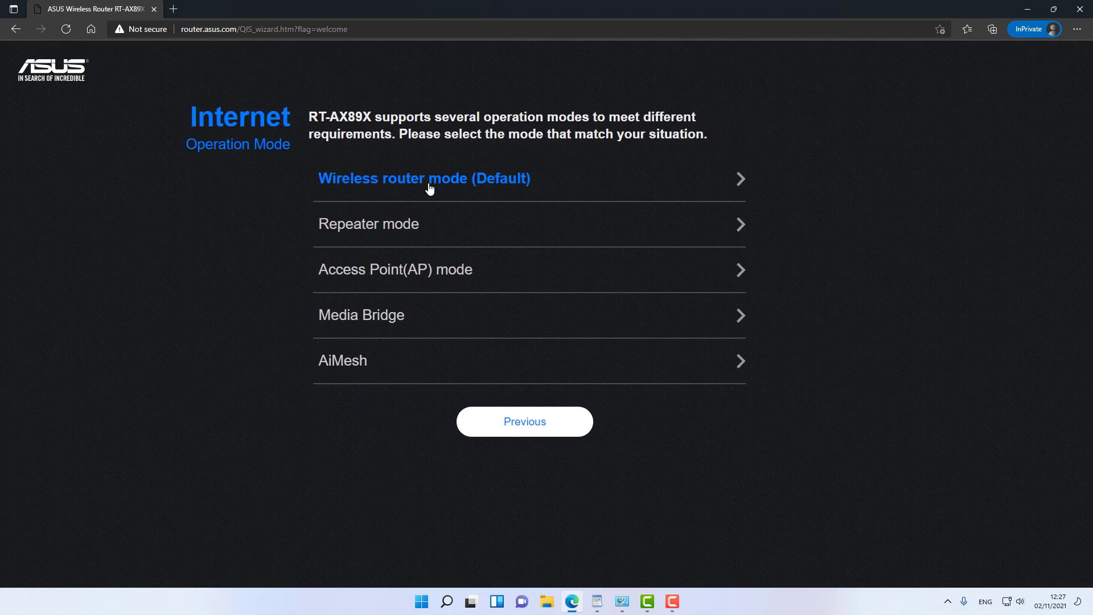
pyautogui.click(429, 189)
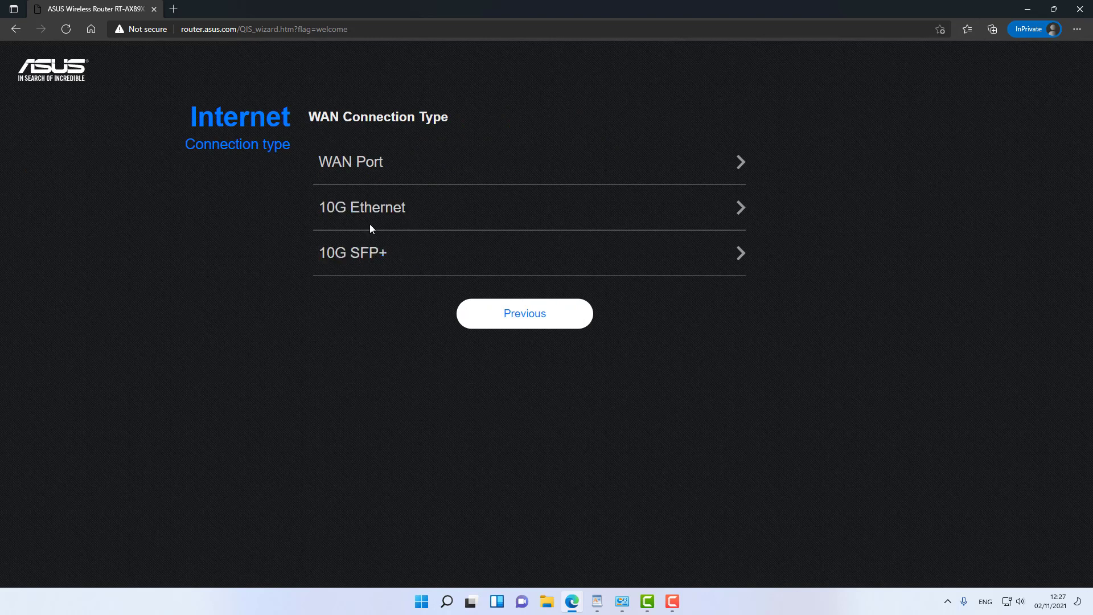
pyautogui.click(373, 171)
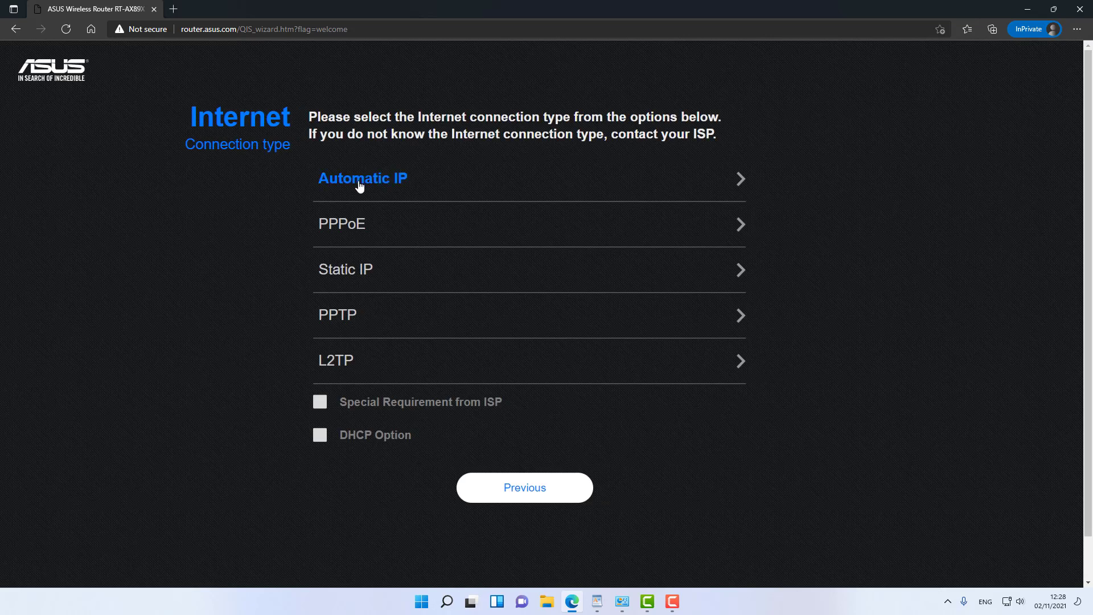
# Step: Choose Automatic IP, then apply one combined-band network 'ASUS RTAX89X' with a security key
pyautogui.click(359, 183)
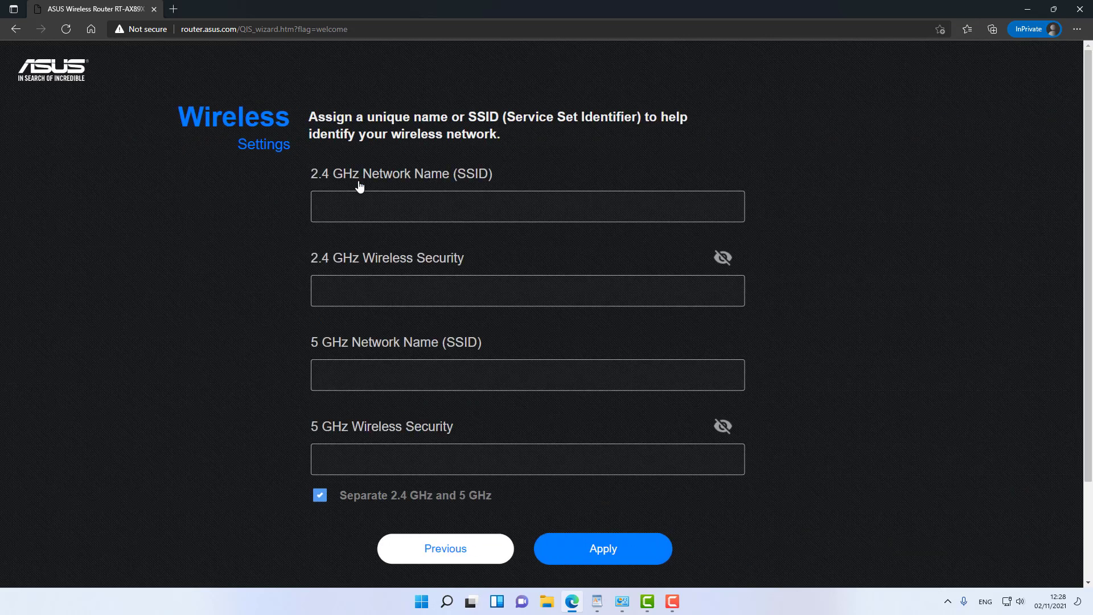
pyautogui.click(321, 496)
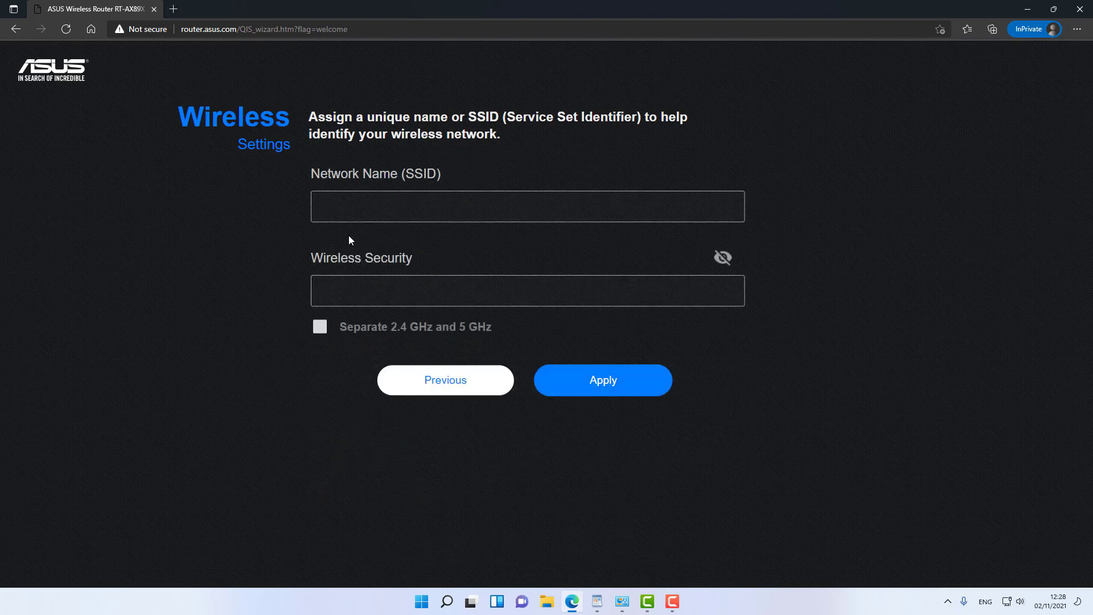
pyautogui.click(393, 209)
pyautogui.write('ASUS')
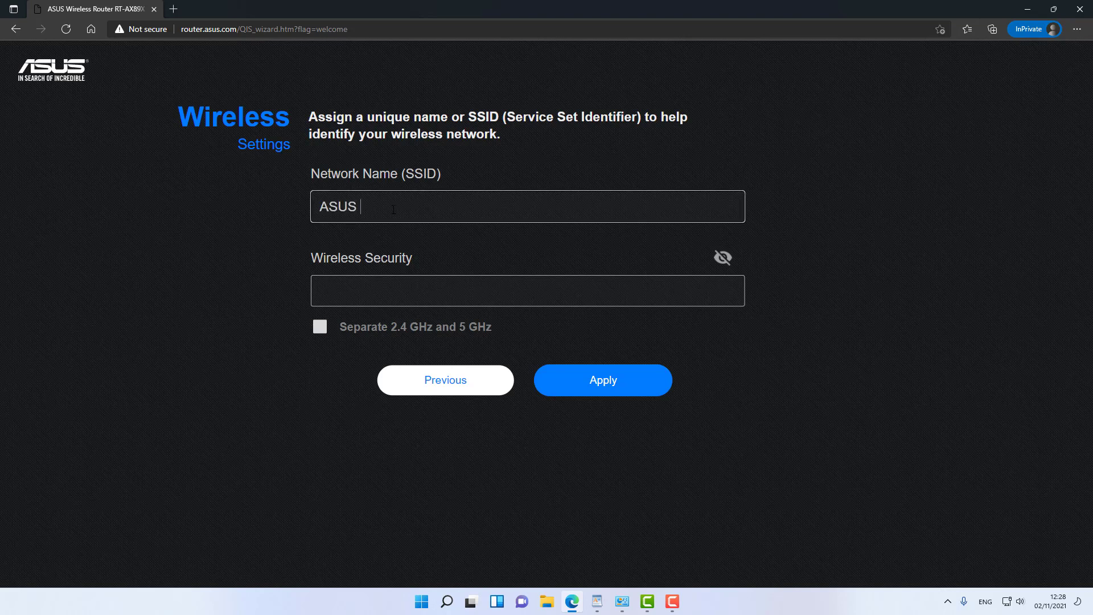
pyautogui.write(' RTAX89X')
pyautogui.click(396, 284)
pyautogui.write('a')
pyautogui.click(603, 380)
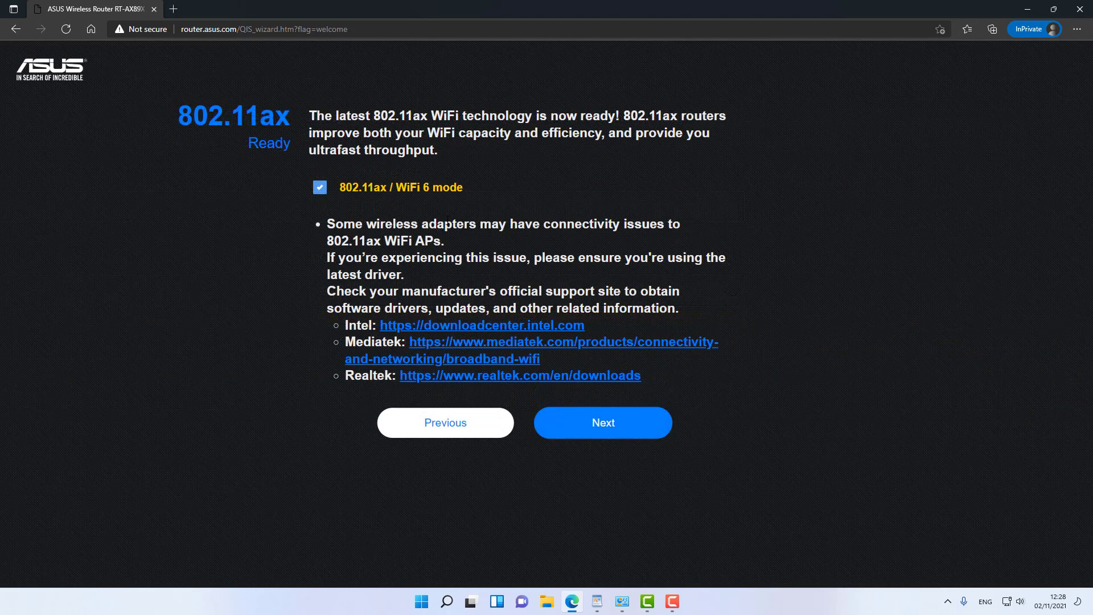
# Step: Keep WiFi 6 mode, then set router login name 'admin' with a new password and confirm
pyautogui.click(609, 429)
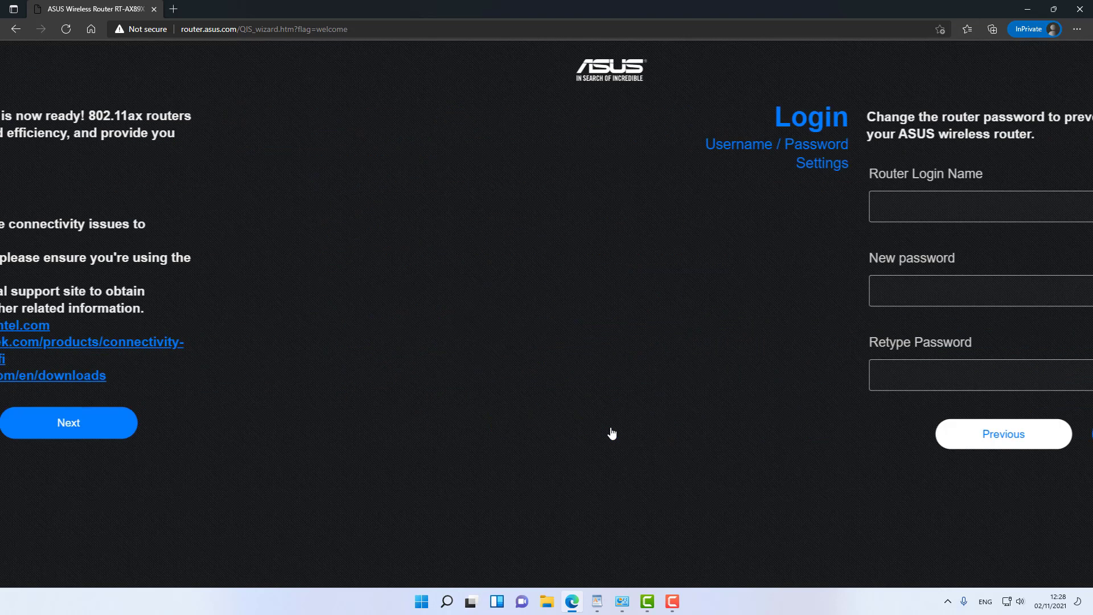
pyautogui.click(379, 201)
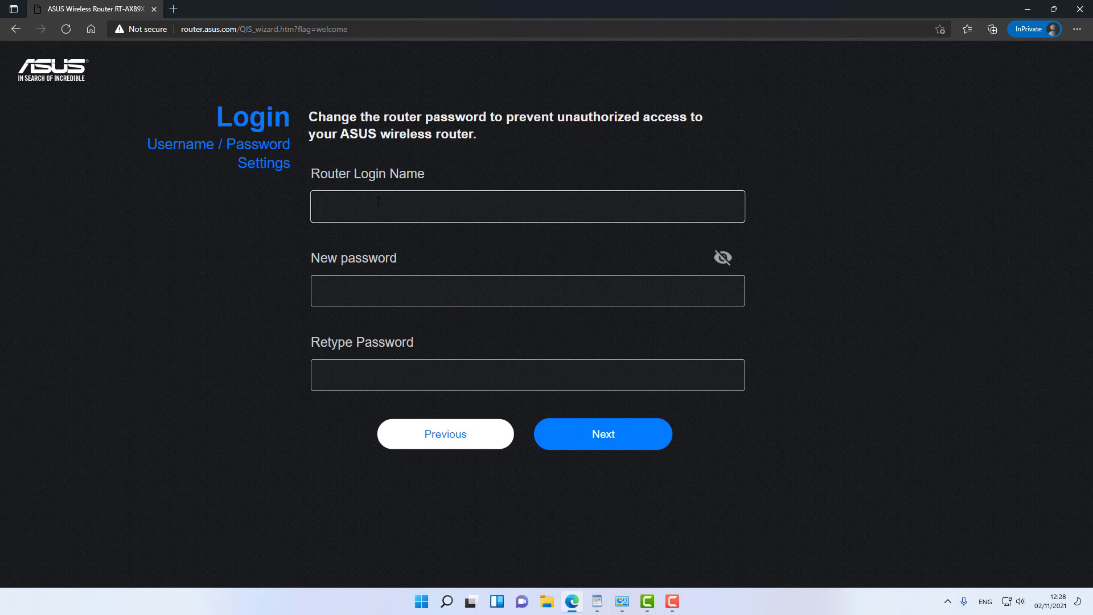
pyautogui.write('admin')
pyautogui.press('Tab')
pyautogui.write('12345678')
pyautogui.press('Tab')
pyautogui.write('12345678')
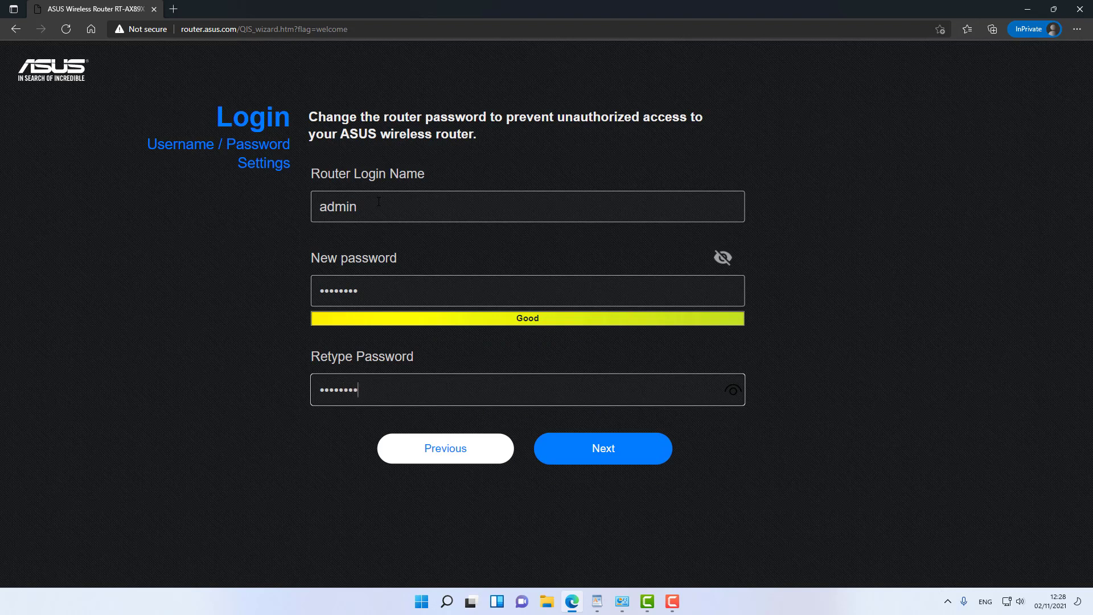
pyautogui.click(608, 443)
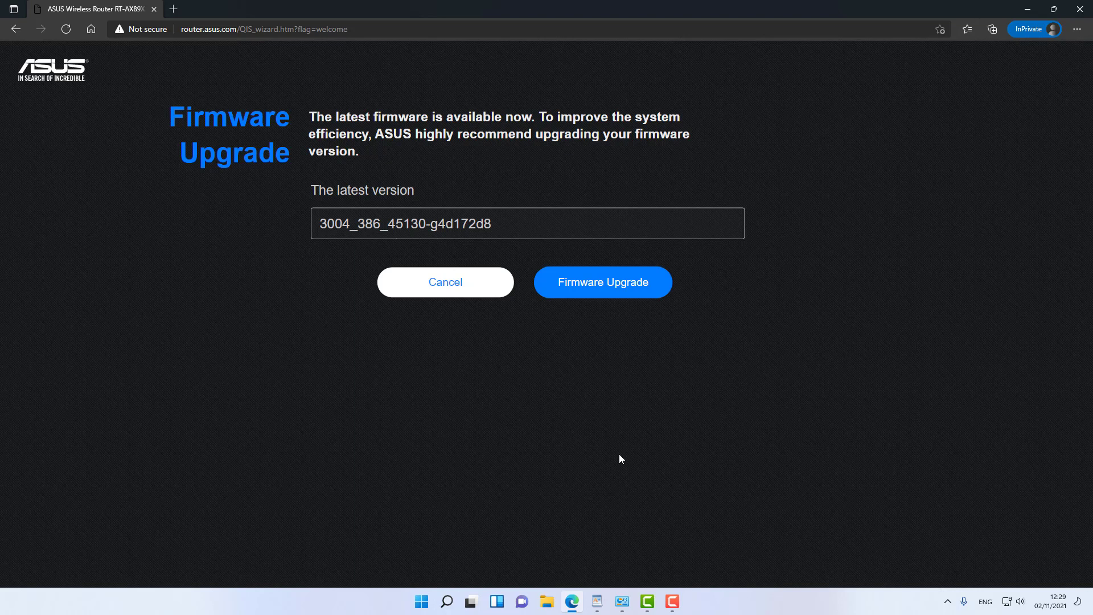
# Step: Run the firmware upgrade check, which confirms the latest version, and continue to Sign In
pyautogui.click(612, 283)
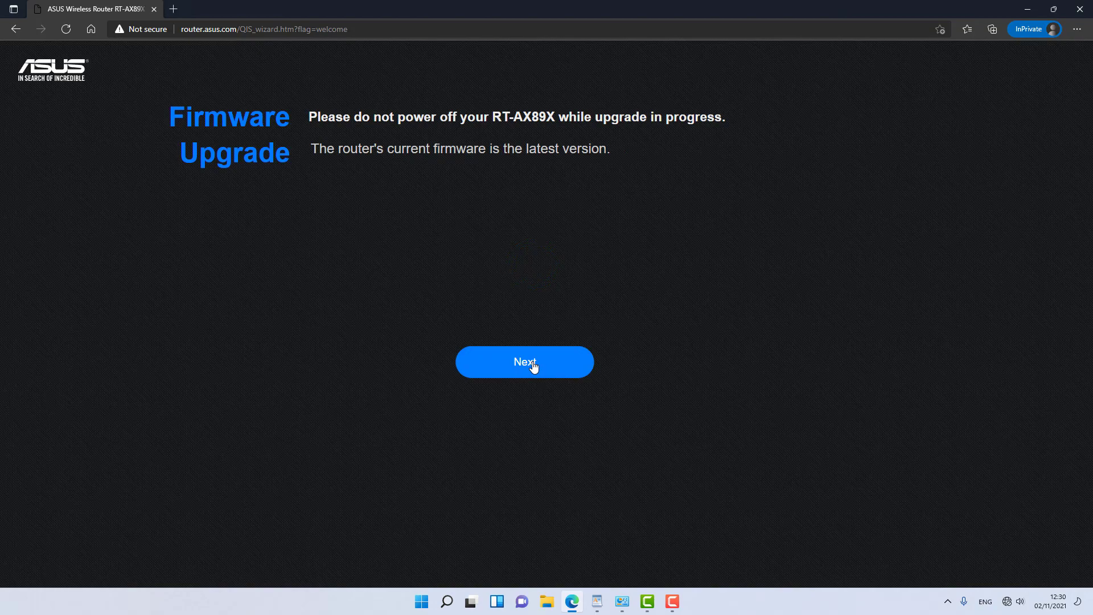
pyautogui.click(533, 365)
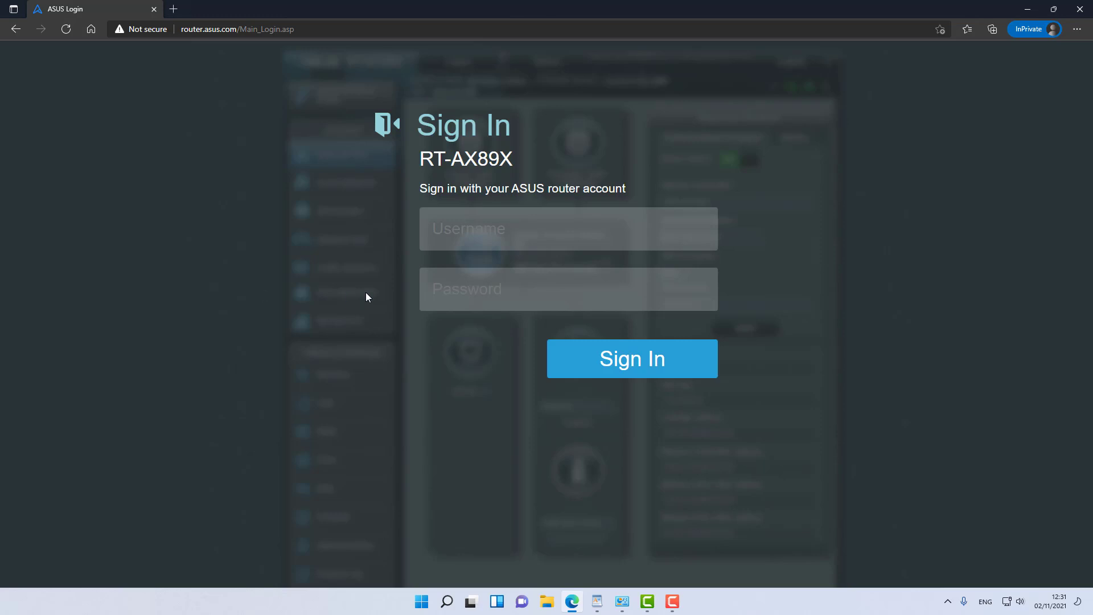
# Step: Sign in to the router as 'admin' with the router password
pyautogui.click(460, 235)
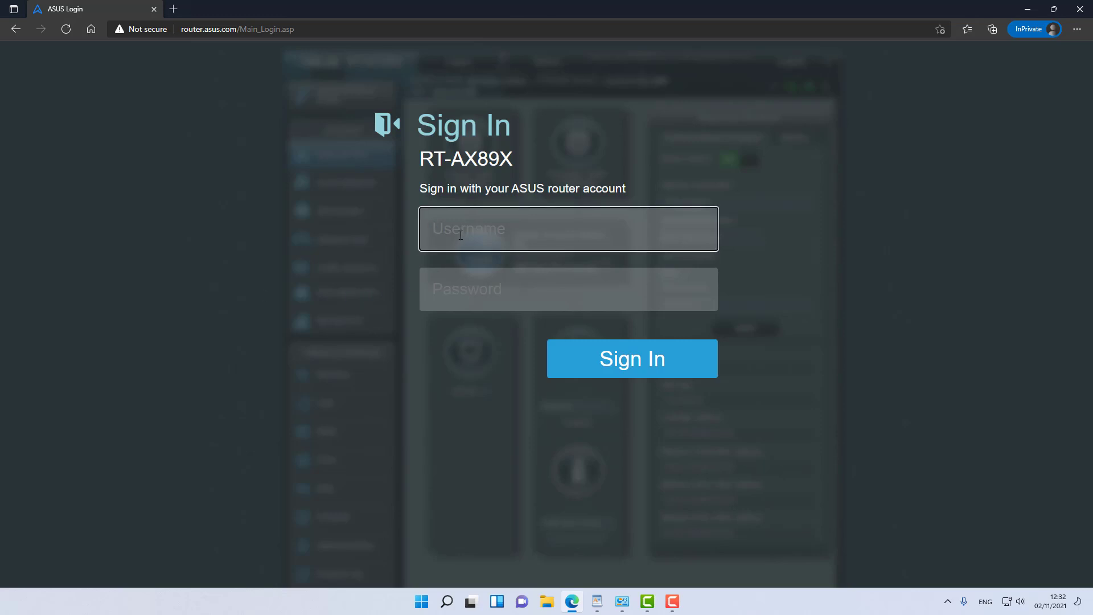
pyautogui.write('admin')
pyautogui.press('Tab')
pyautogui.write('********')
pyautogui.press('Return')
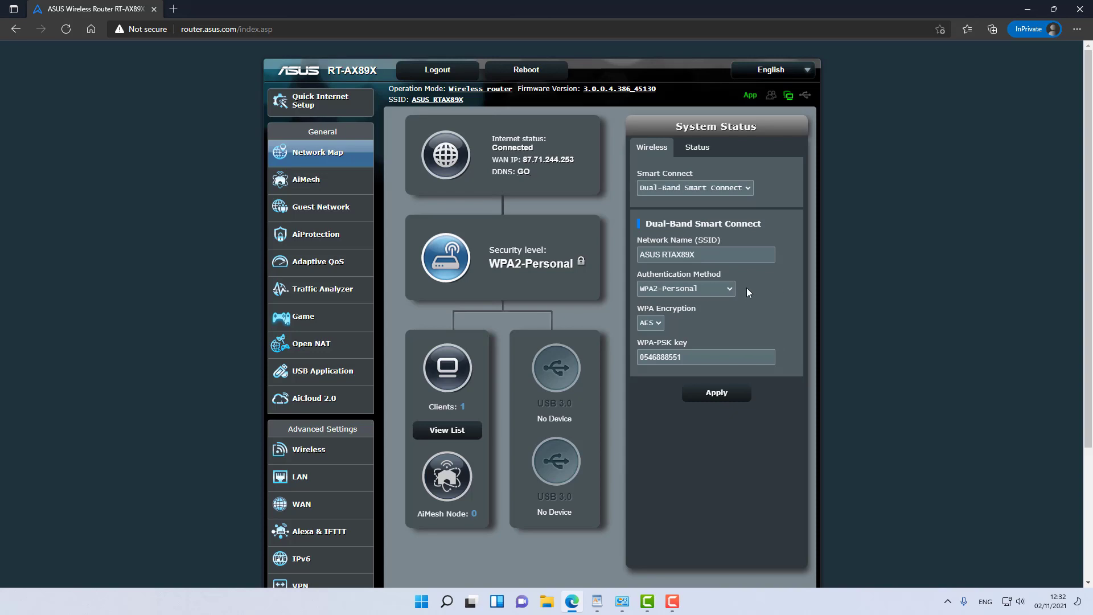
pyautogui.scroll(-2, 746, 292)
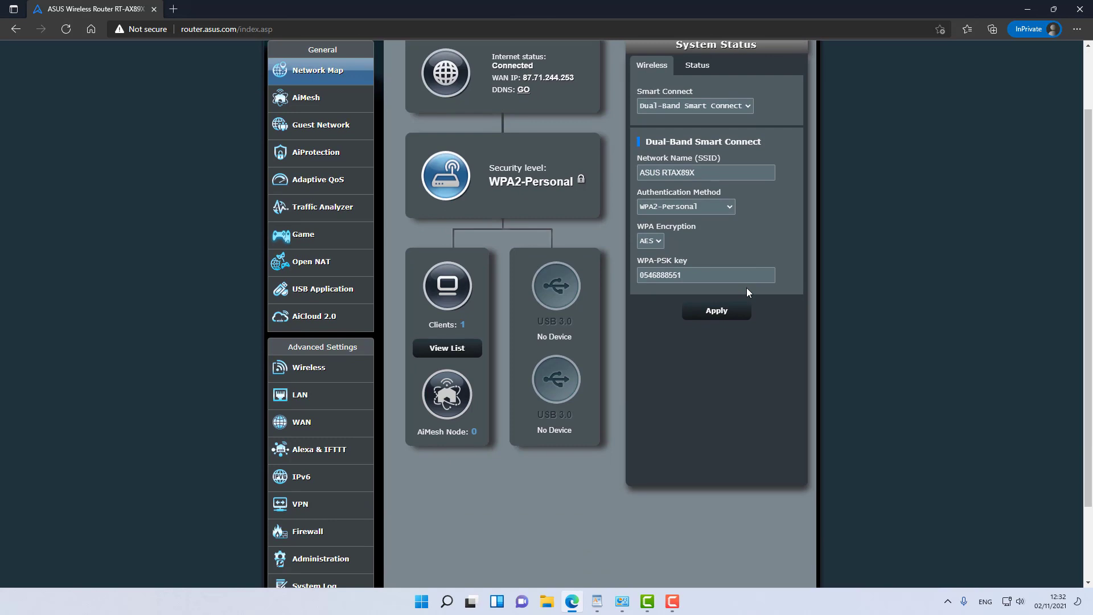
pyautogui.scroll(2, 740, 339)
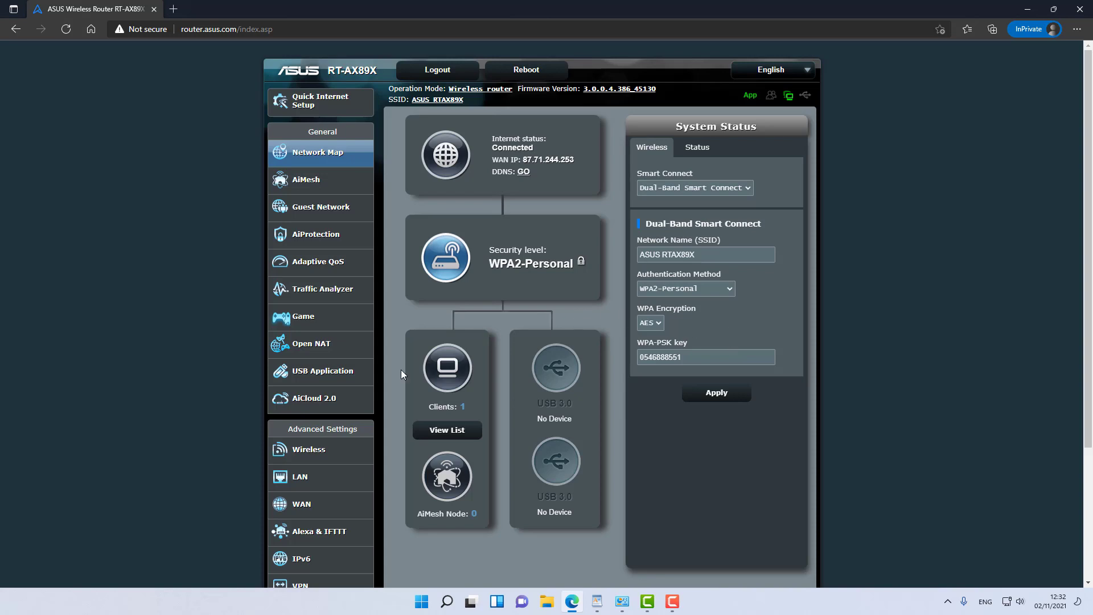
pyautogui.scroll(-2, 421, 364)
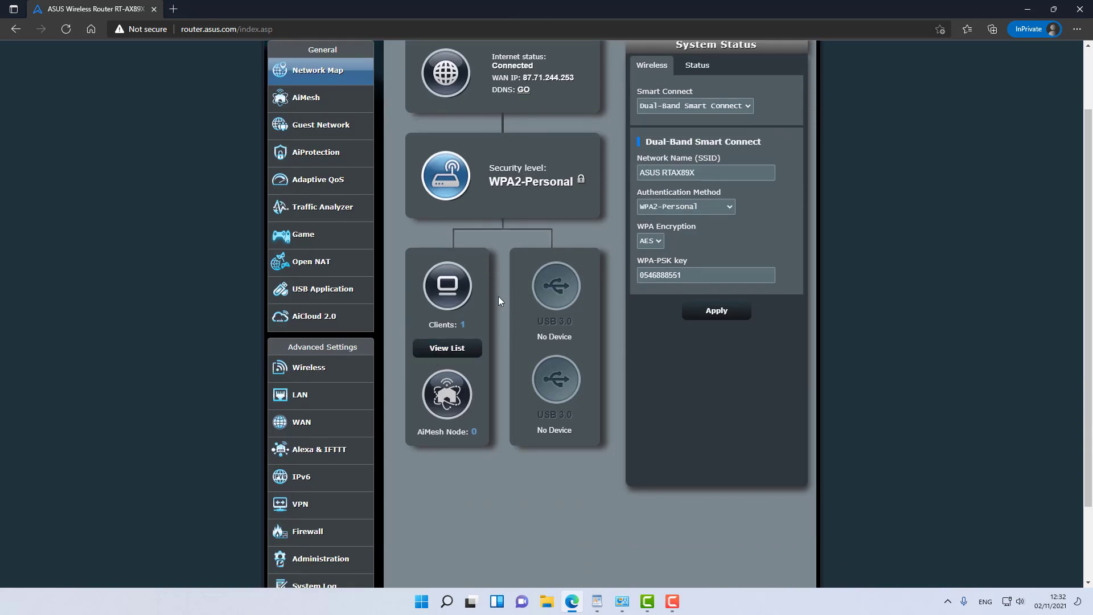
# Step: Open the Wireless General settings page from Advanced Settings
pyautogui.click(322, 370)
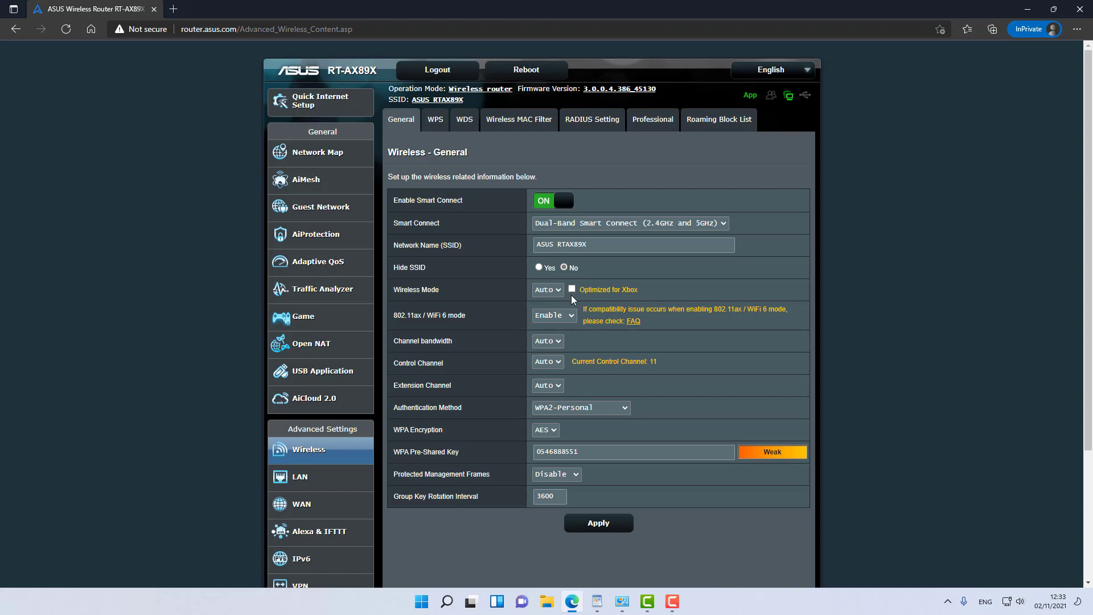
# Step: On Wireless Professional, set Preamble Type to Short and OFDMA/802.11ax MU-MIMO to DL/UL OFDMA + MU-MIMO
pyautogui.click(649, 119)
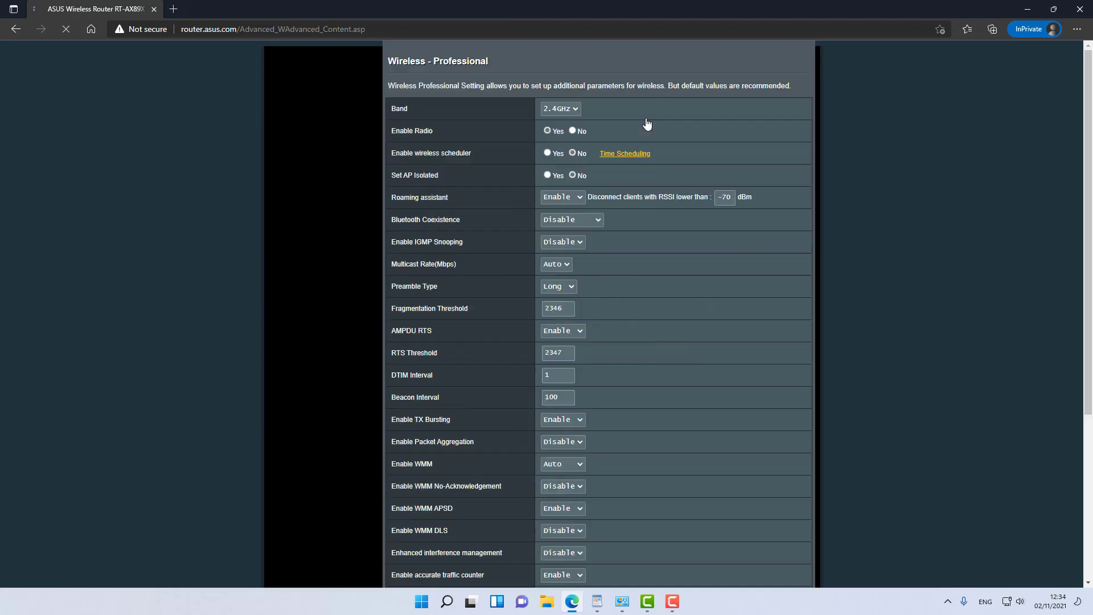
pyautogui.scroll(-2, 659, 259)
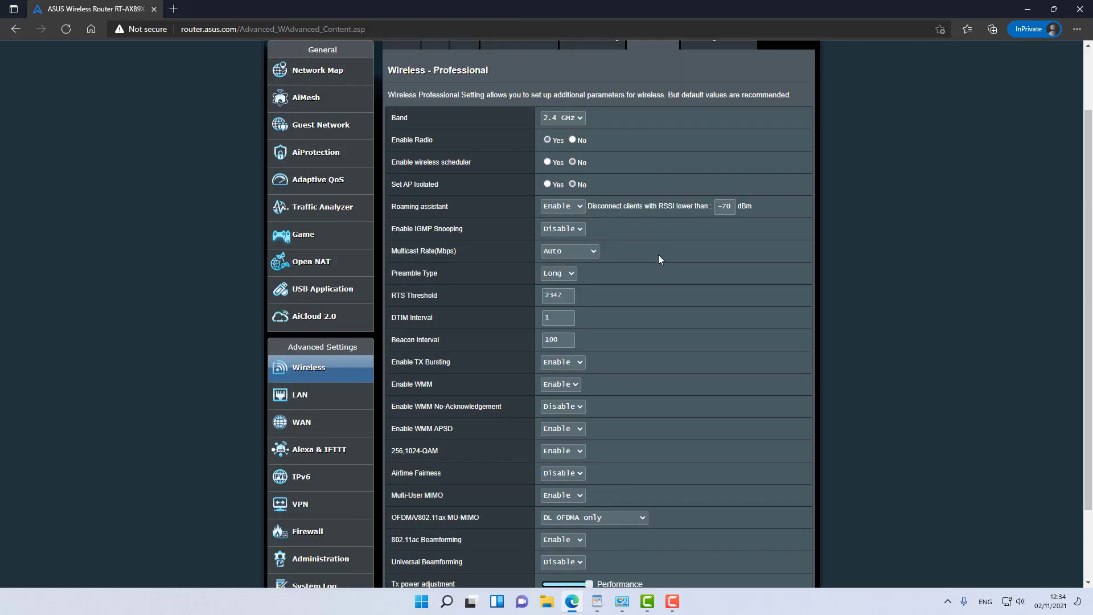
pyautogui.scroll(-2, 659, 259)
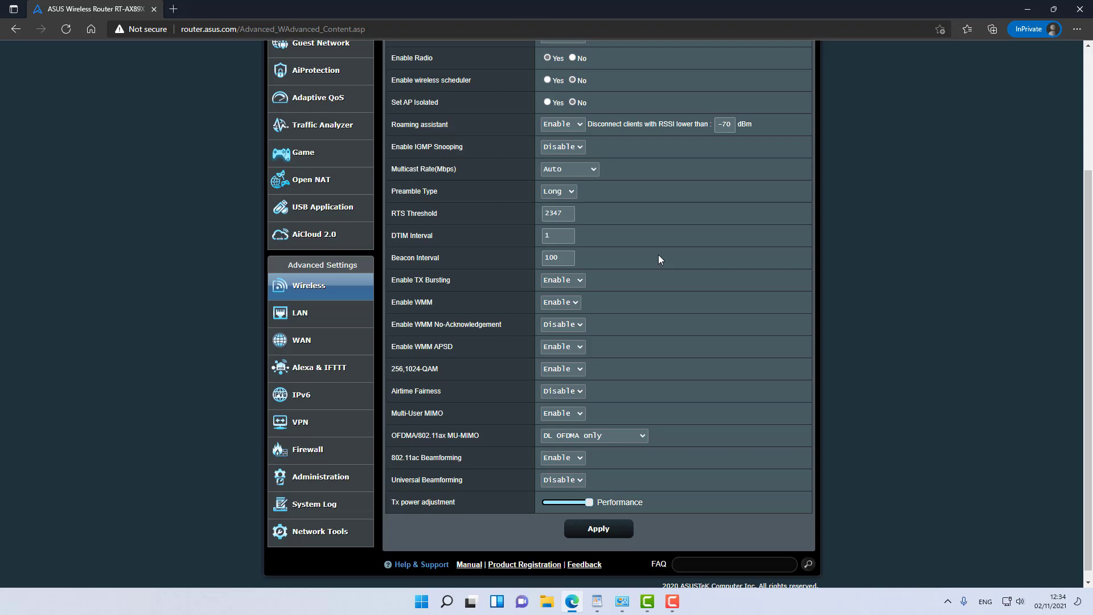
pyautogui.scroll(3, 658, 259)
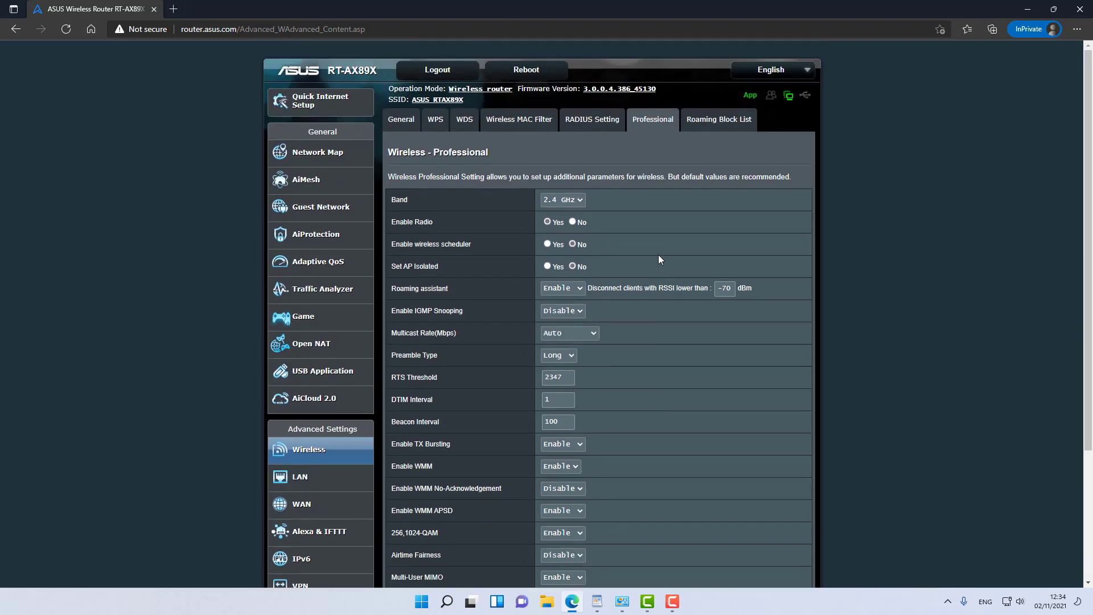
pyautogui.scroll(-2, 688, 291)
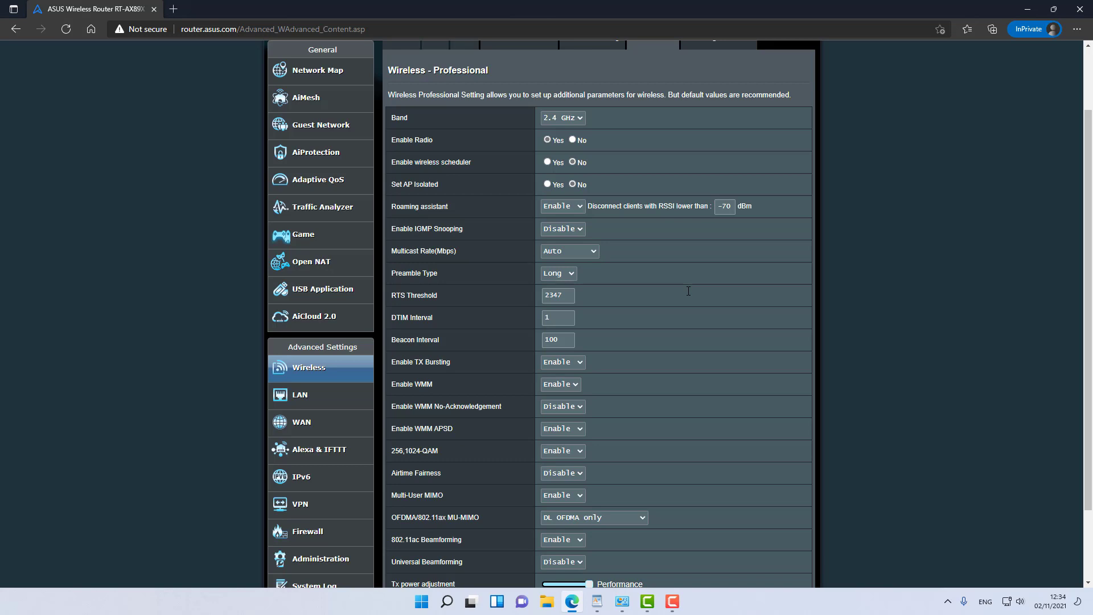
pyautogui.scroll(-2, 688, 291)
pyautogui.press('Down')
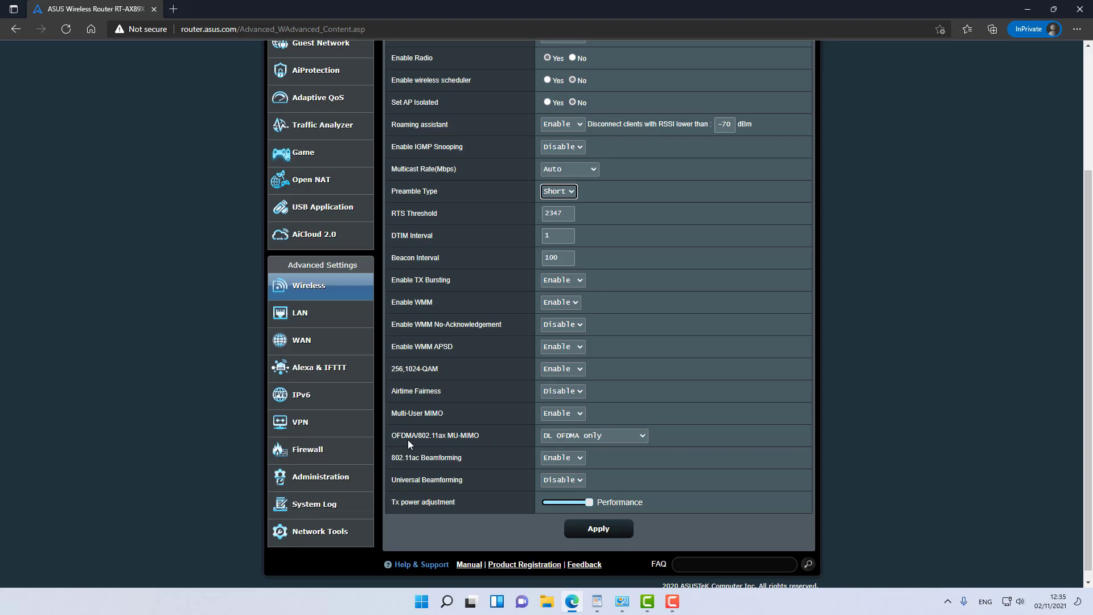
pyautogui.click(602, 437)
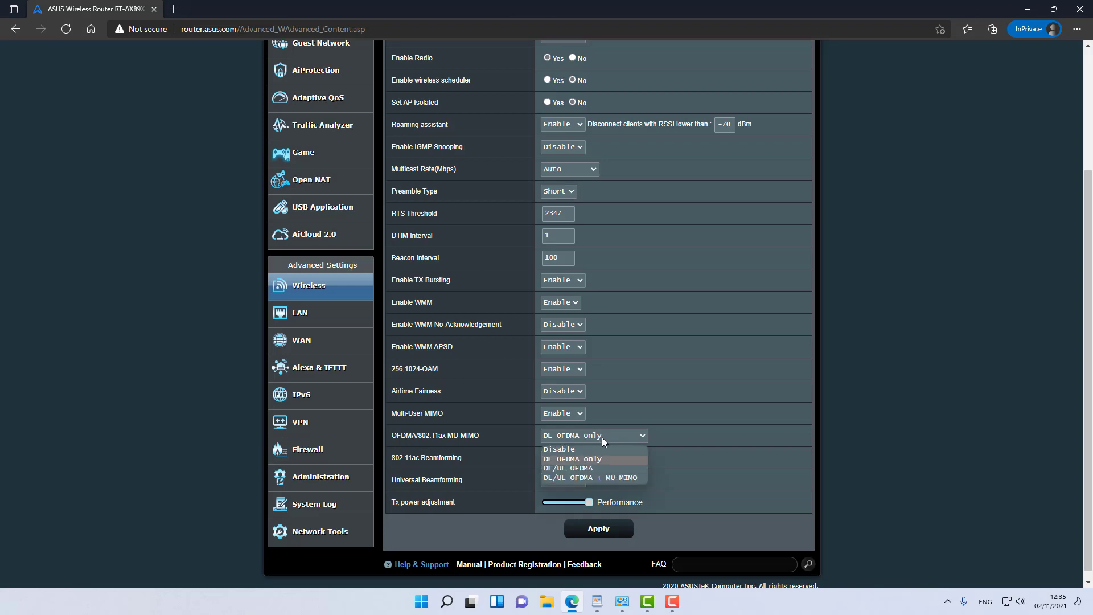
pyautogui.click(606, 478)
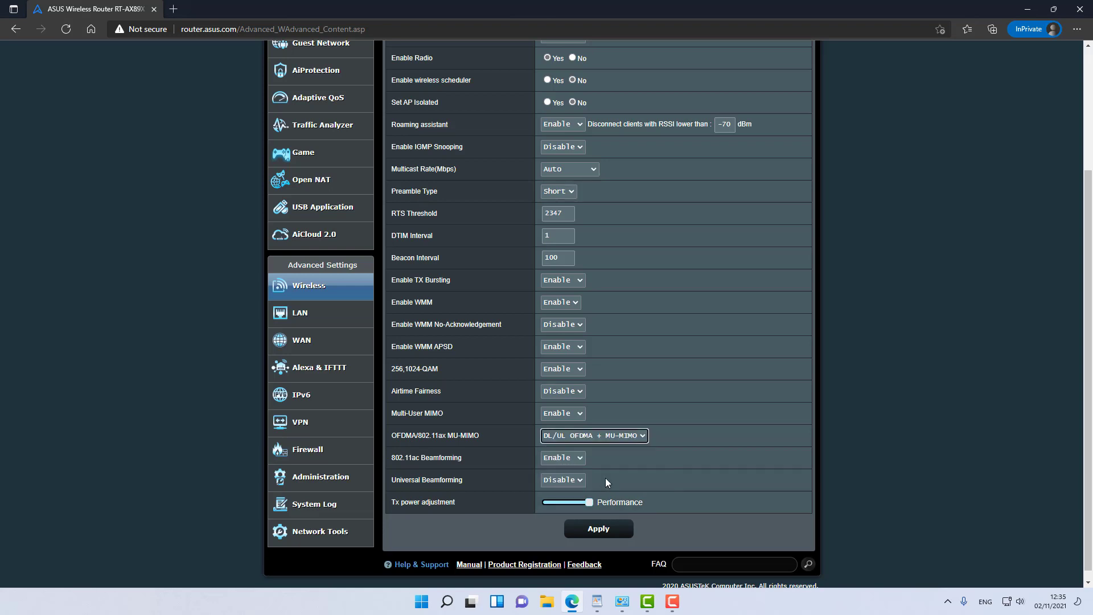
# Step: Apply the Wireless Professional changes and let the router finish applying them
pyautogui.click(613, 530)
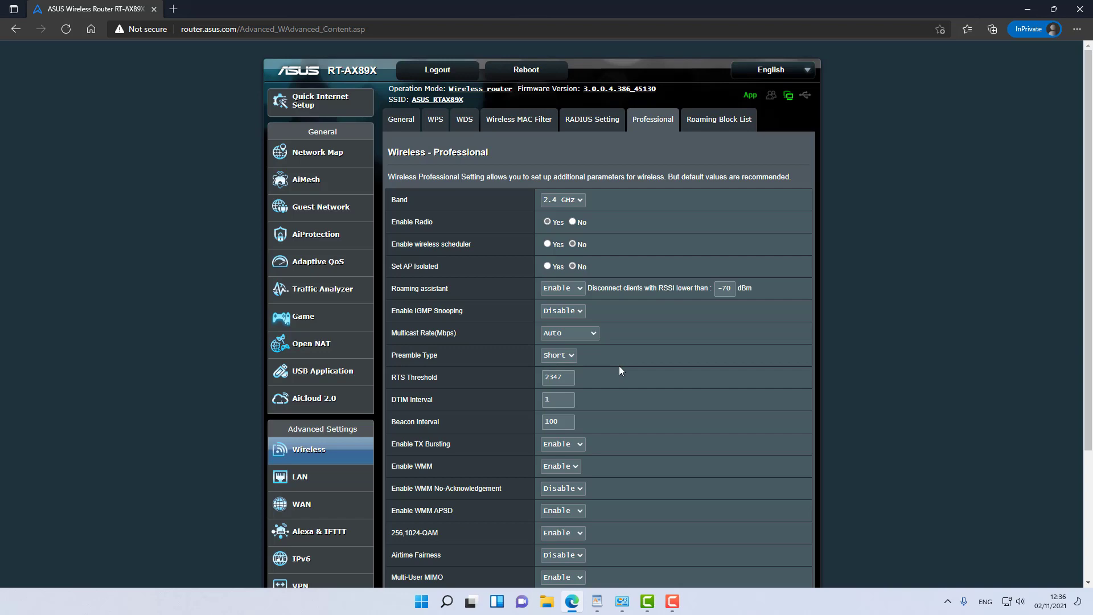
# Step: Open the LAN section's DHCP Server page
pyautogui.scroll(-3, 619, 365)
pyautogui.click(300, 317)
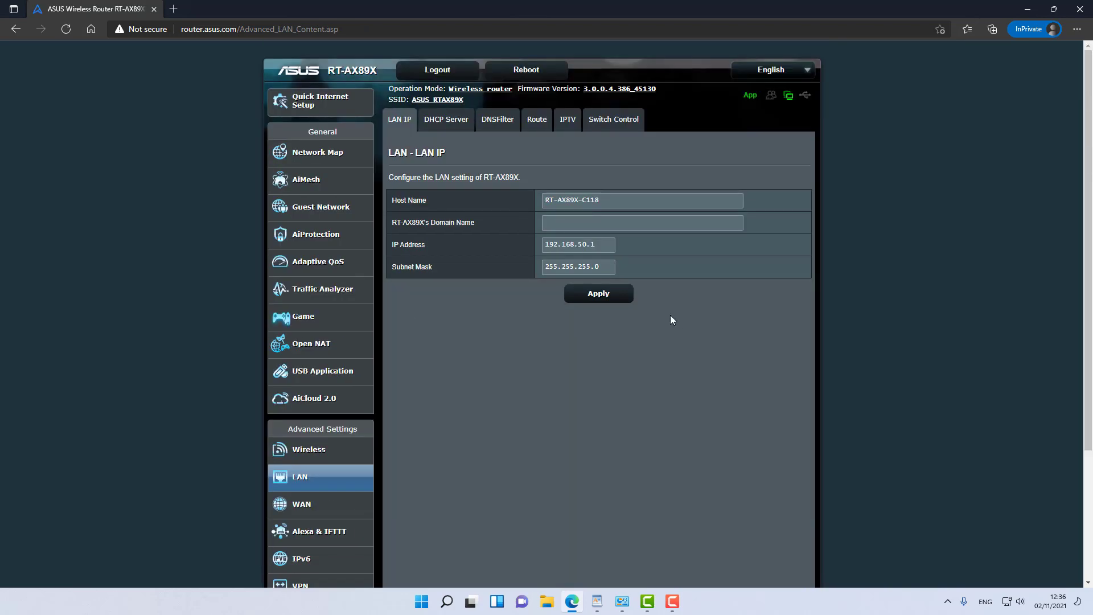
pyautogui.click(454, 125)
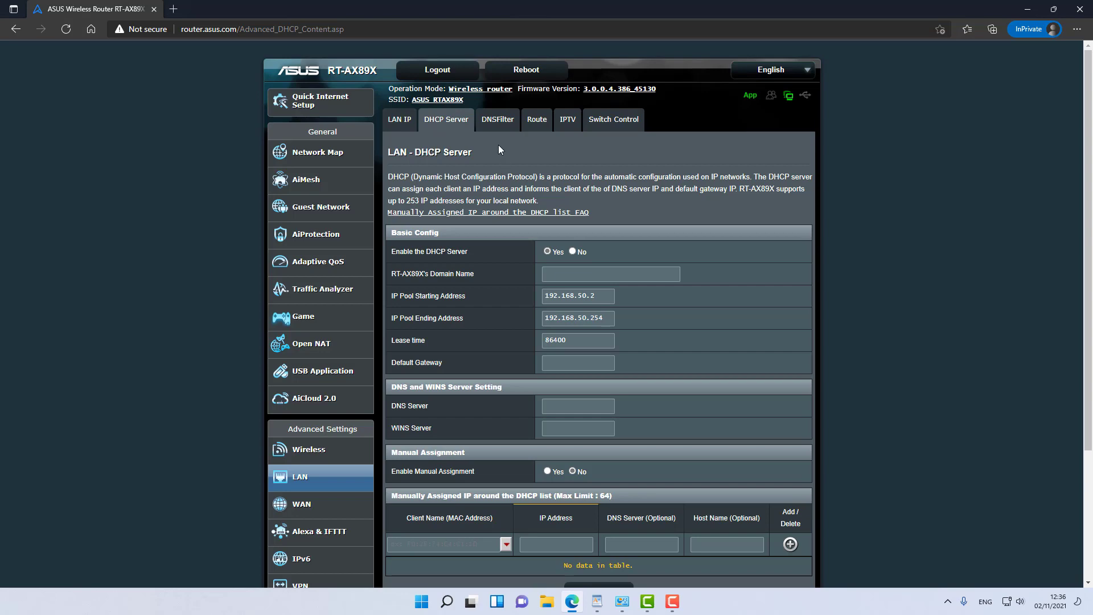
# Step: On the DNSFilter page, switch Enable DNS-based Filtering to ON
pyautogui.click(493, 125)
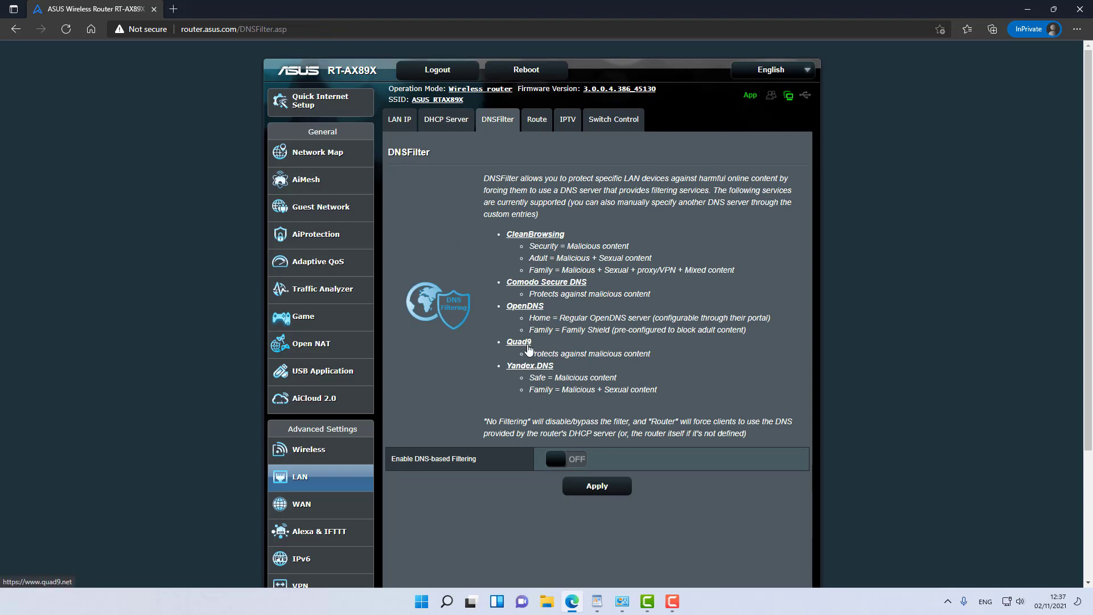
pyautogui.click(561, 458)
pyautogui.scroll(-2, 576, 369)
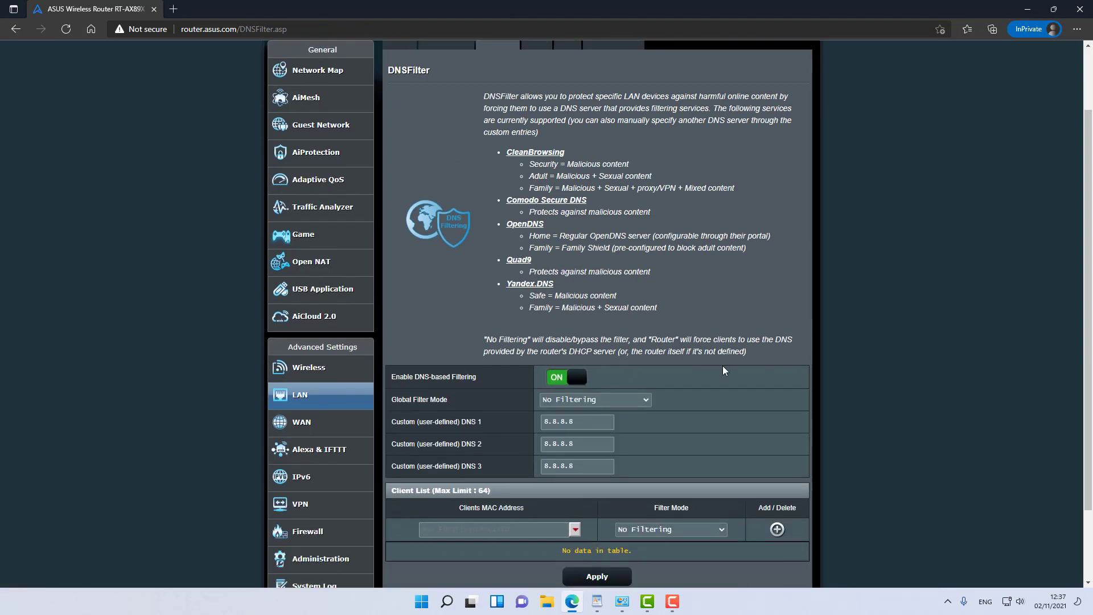
pyautogui.scroll(-2, 724, 370)
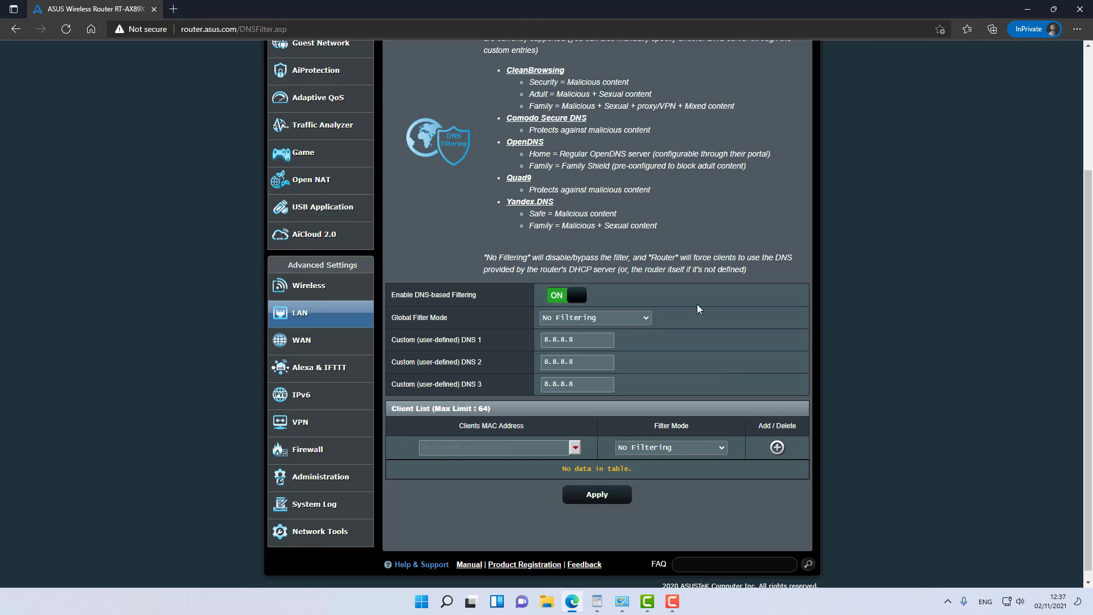
pyautogui.scroll(2, 697, 307)
pyautogui.moveTo(553, 164); pyautogui.dragTo(552, 239)
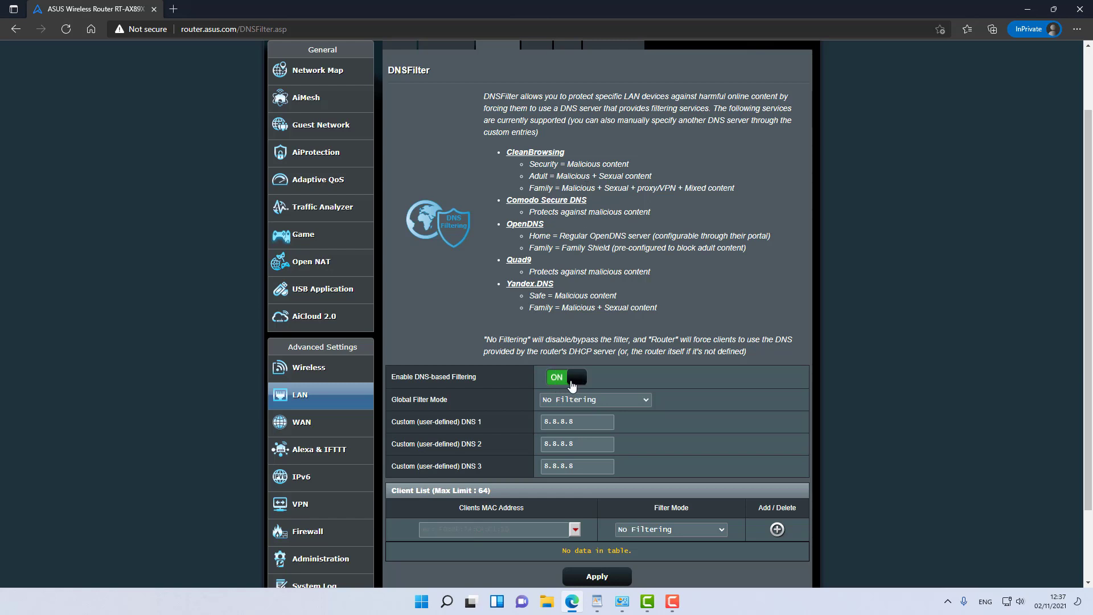
# Step: Set Global Filter Mode to CleanBrowsing Adult, pick a client device, and apply
pyautogui.click(597, 401)
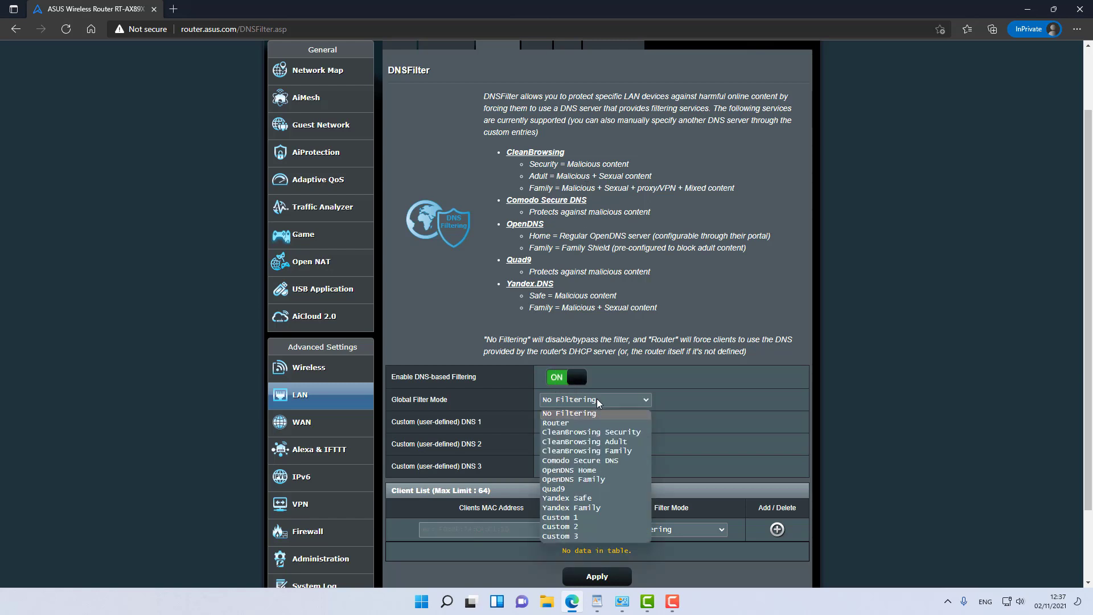
pyautogui.click(603, 442)
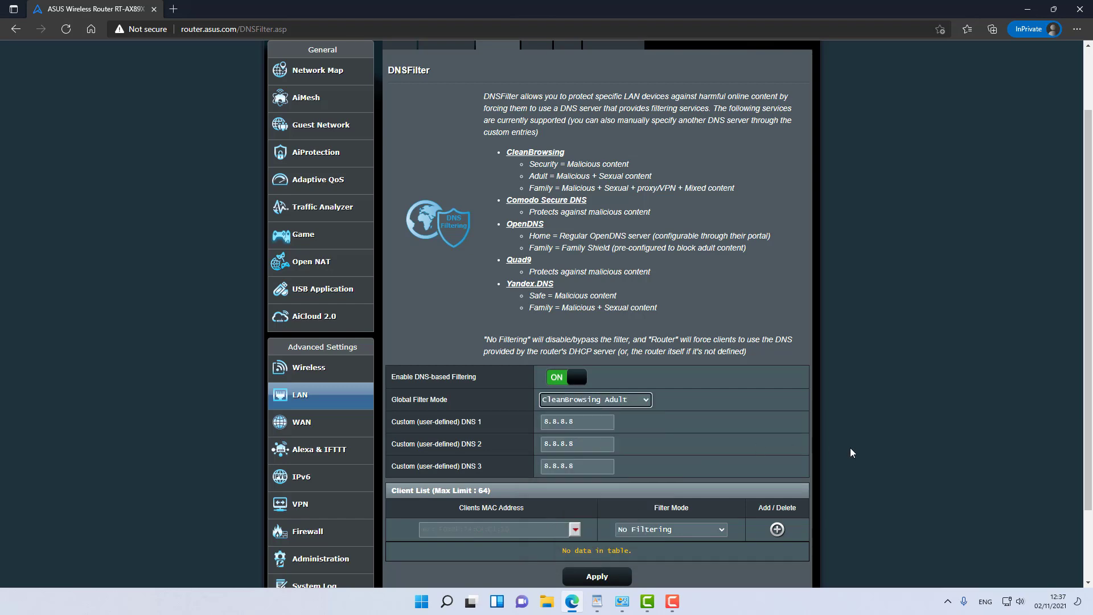
pyautogui.scroll(-2, 714, 416)
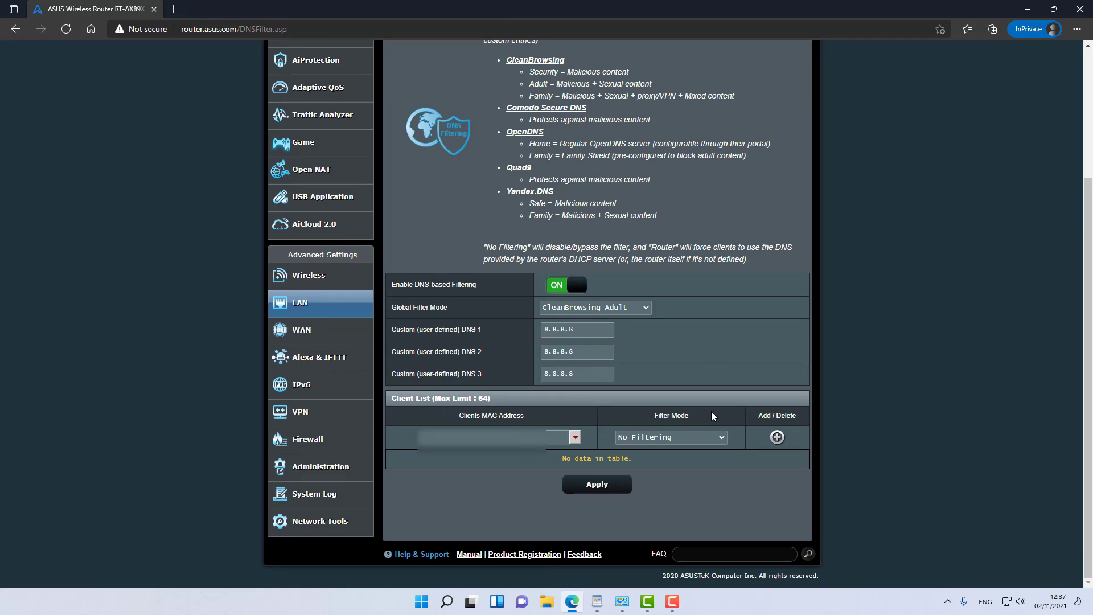
pyautogui.click(575, 438)
pyautogui.click(529, 454)
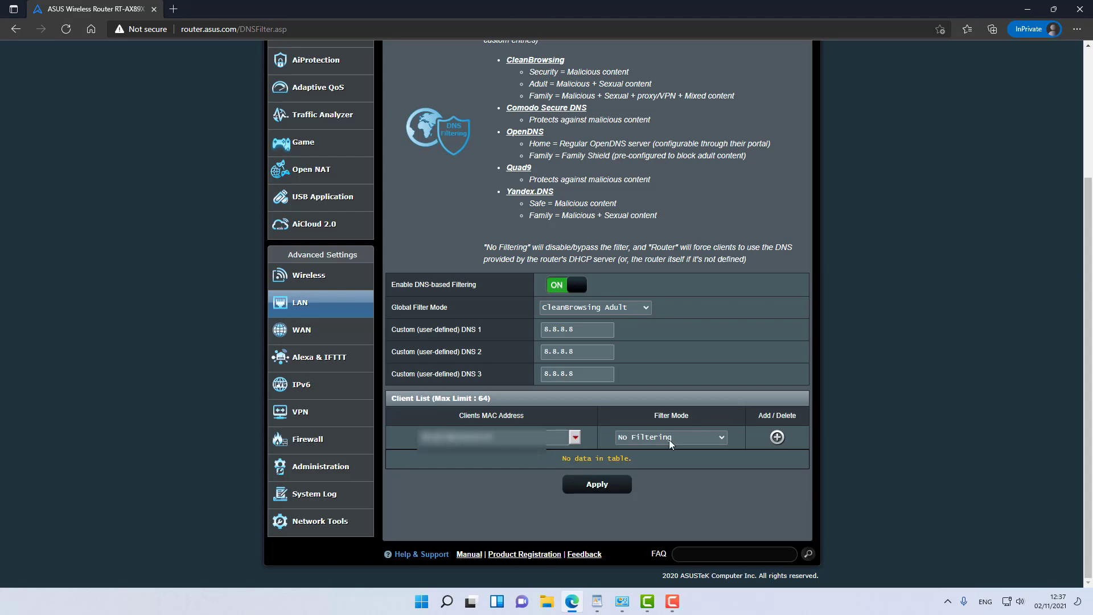
pyautogui.click(592, 487)
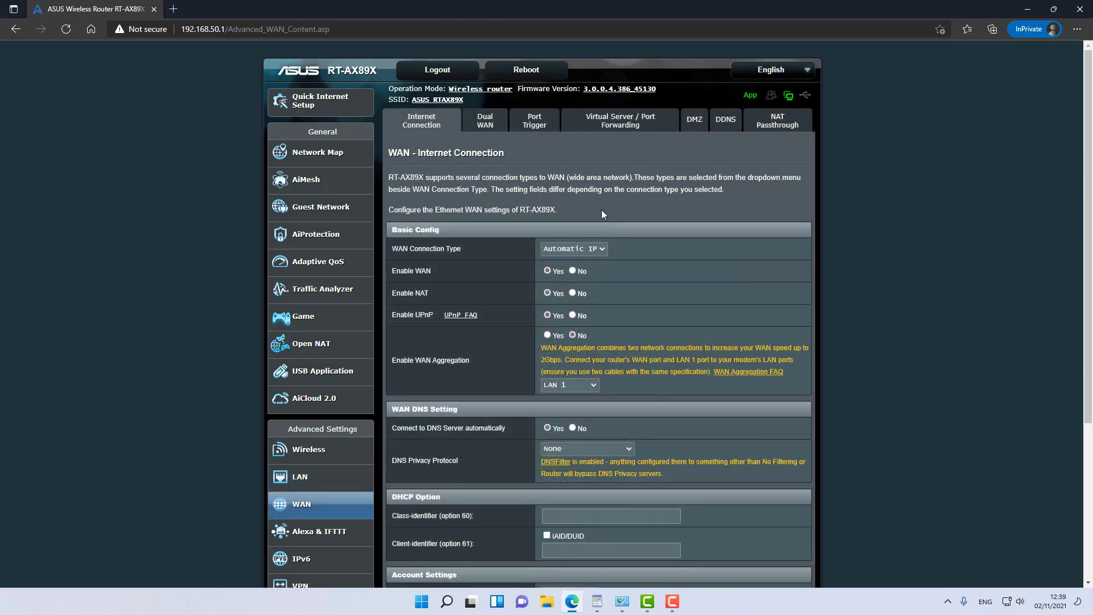
# Step: Keep WAN connection type on Automatic IP, then move via Dual WAN to Virtual Server / Port Forwarding
pyautogui.click(602, 248)
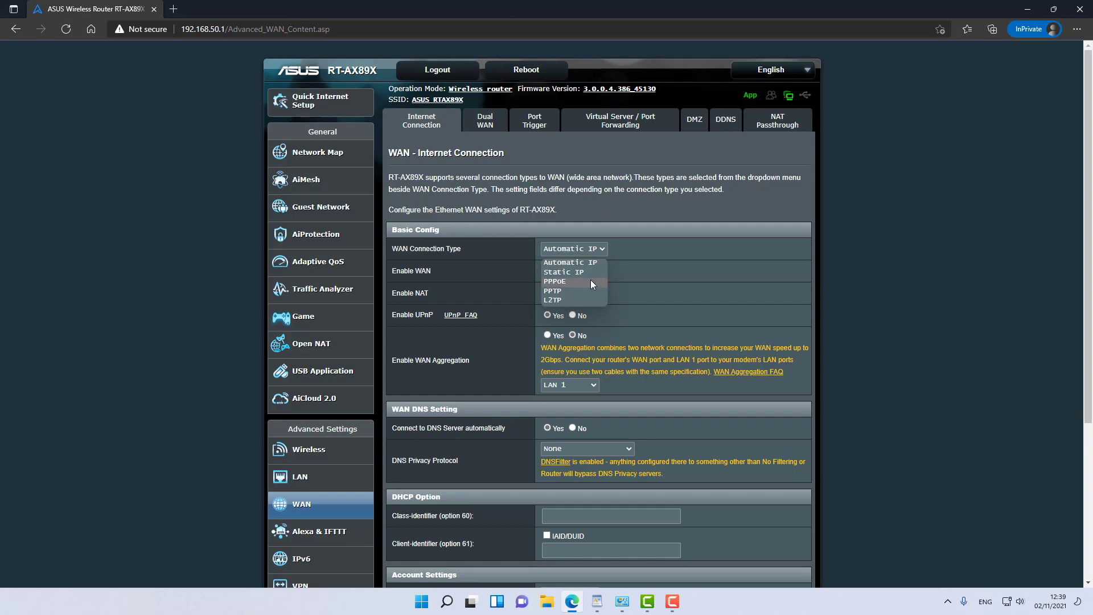
pyautogui.click(805, 273)
pyautogui.scroll(-3, 805, 274)
pyautogui.scroll(2, 805, 274)
pyautogui.scroll(1, 805, 274)
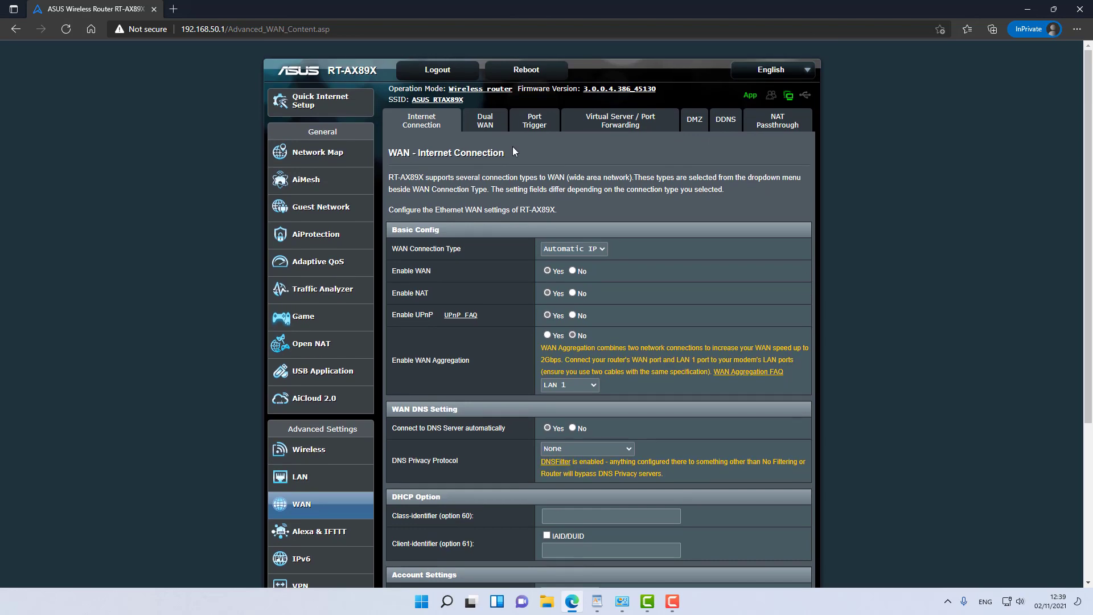
pyautogui.click(488, 131)
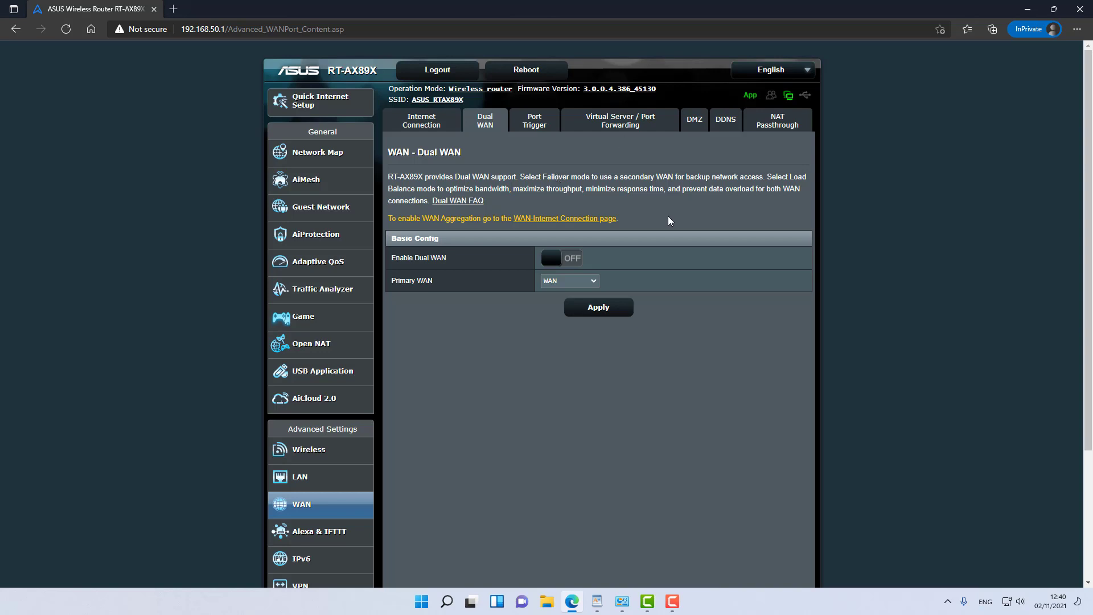
pyautogui.click(628, 127)
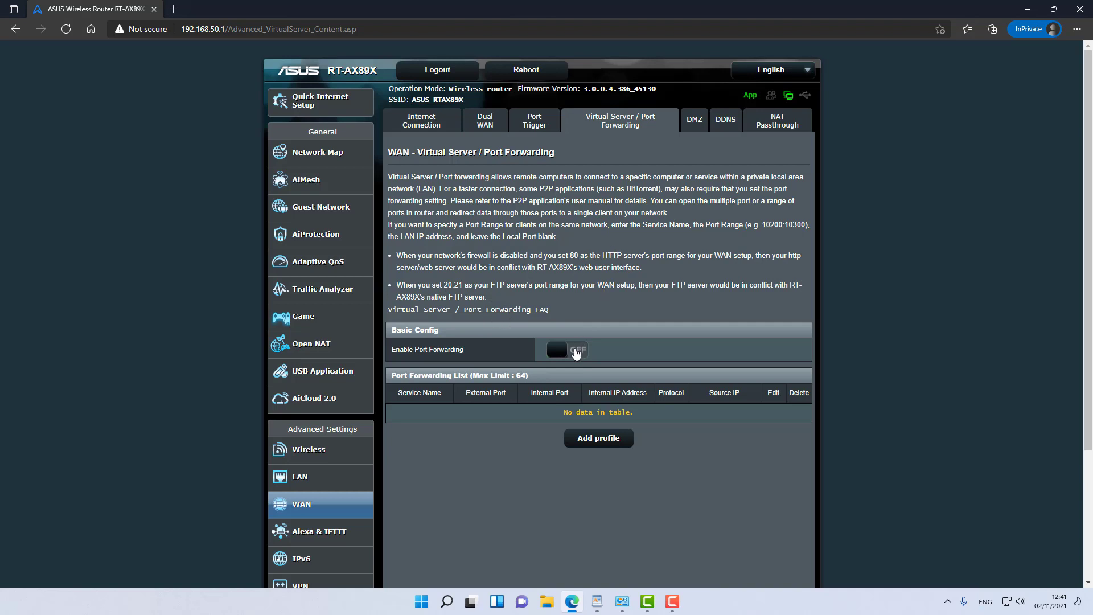
# Step: Enable port forwarding and browse the Famous Server and Famous Game lists without adding a profile
pyautogui.click(575, 353)
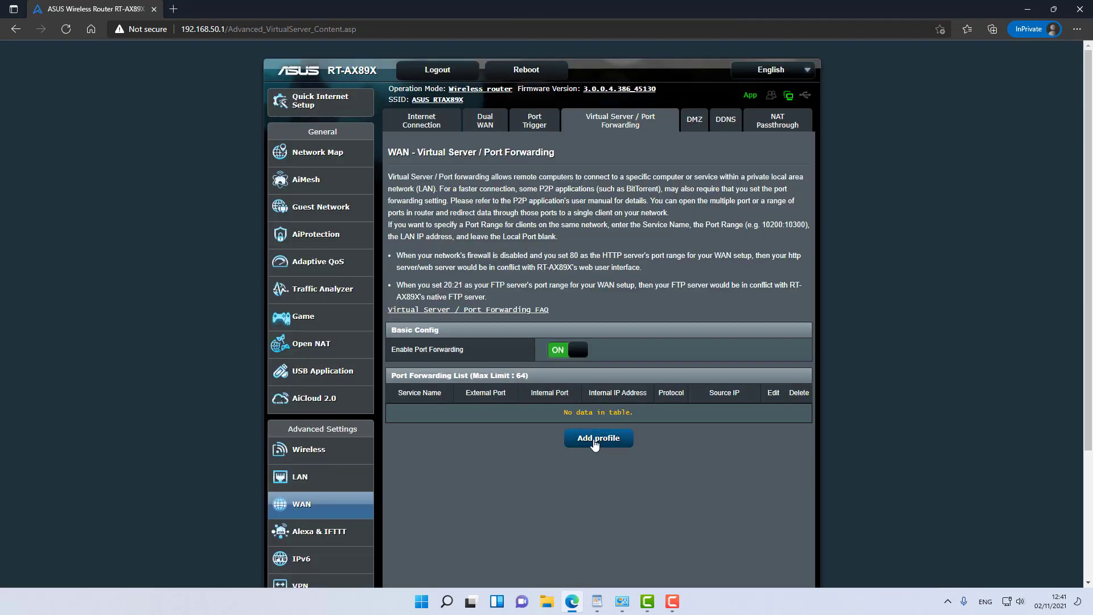
pyautogui.click(595, 445)
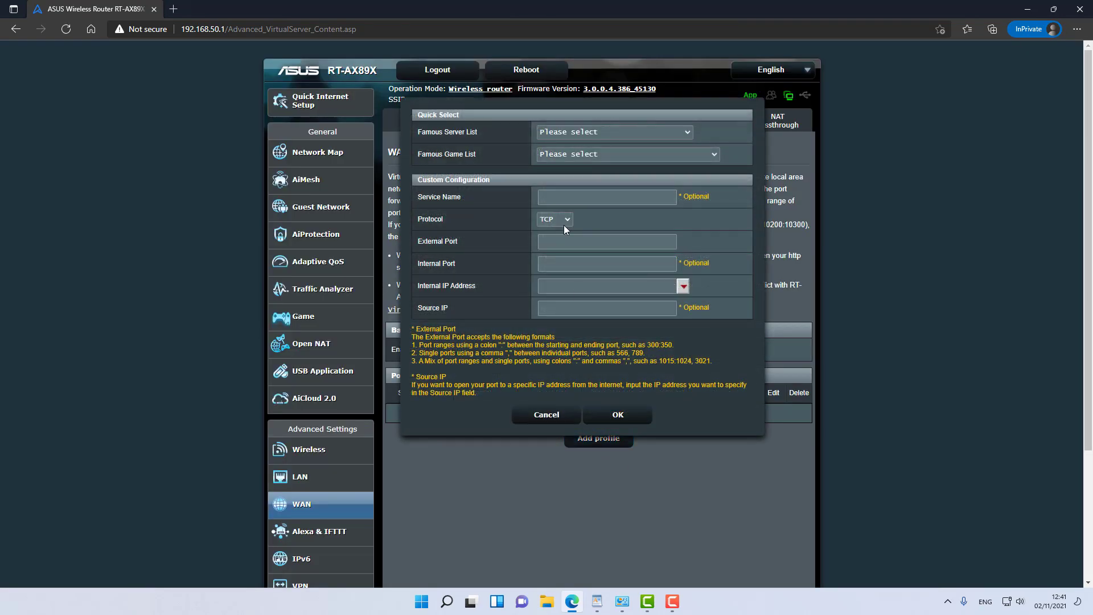
pyautogui.click(598, 132)
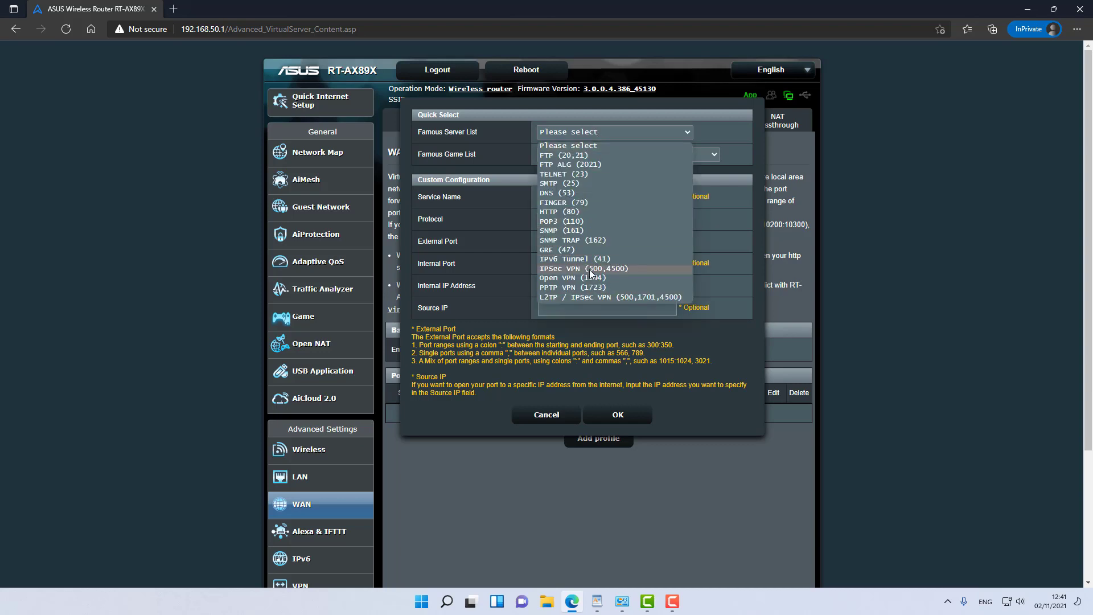
pyautogui.click(479, 152)
pyautogui.click(582, 152)
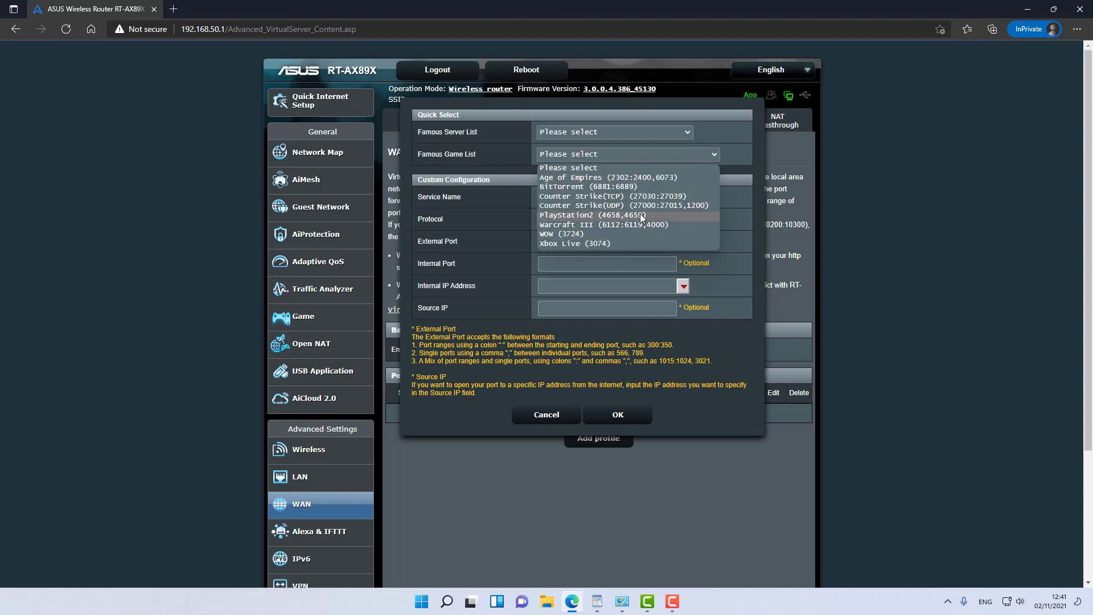
pyautogui.click(546, 415)
# Step: Look over the DDNS, IPv6 and VPN Server pages, ending on the PPTP server settings
pyautogui.click(730, 121)
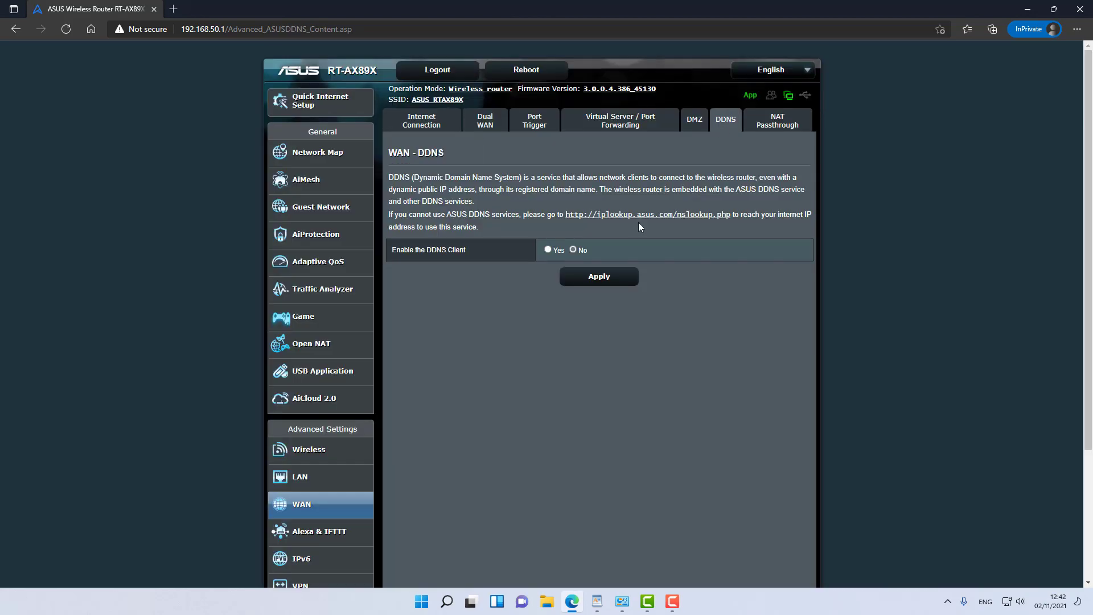
pyautogui.scroll(-3, 370, 329)
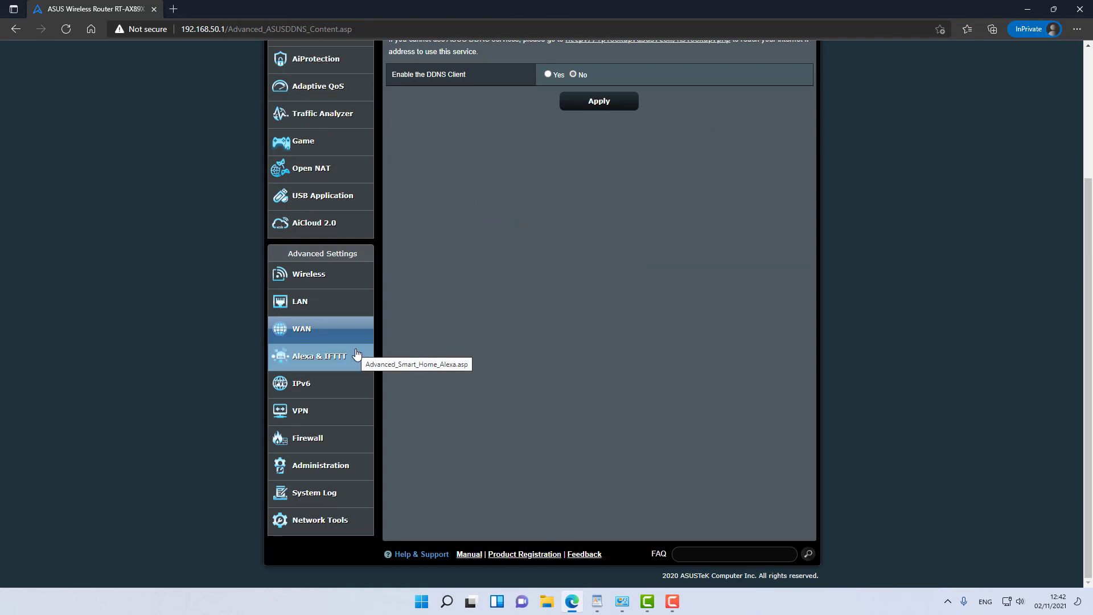
pyautogui.click(329, 393)
pyautogui.scroll(-3, 329, 393)
pyautogui.click(318, 430)
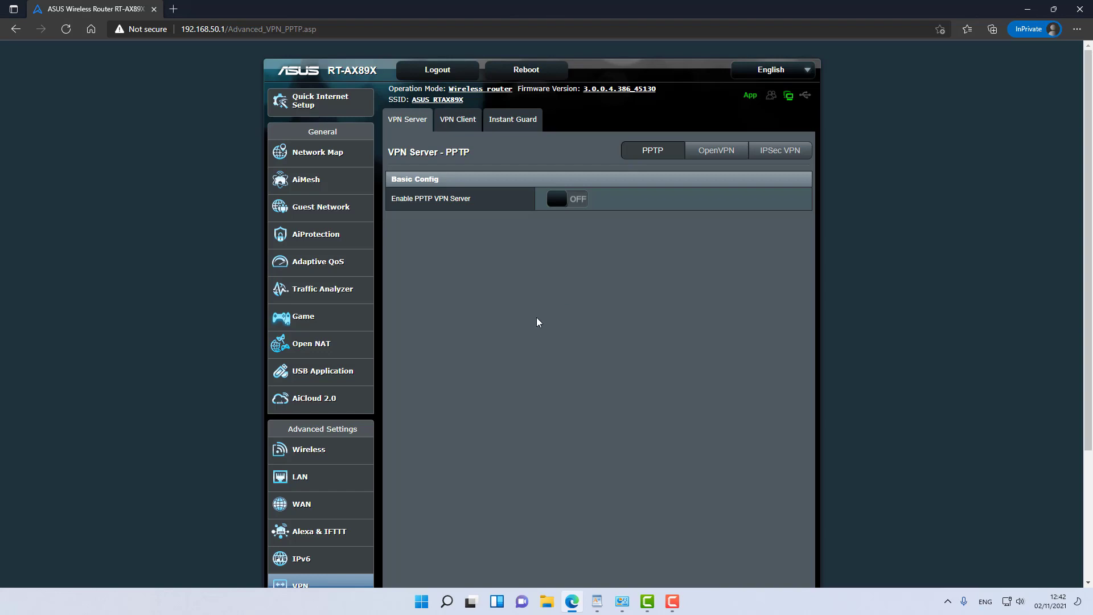
pyautogui.scroll(-3, 537, 321)
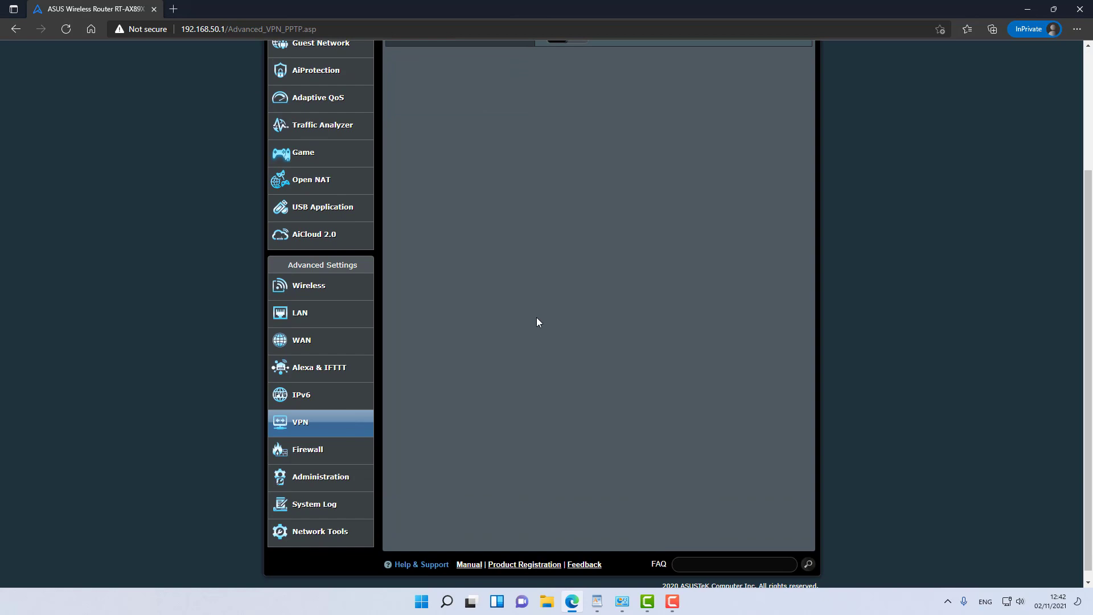
# Step: Pass through Firewall to Administration and review the System tab's login, USB and time zone settings
pyautogui.click(296, 450)
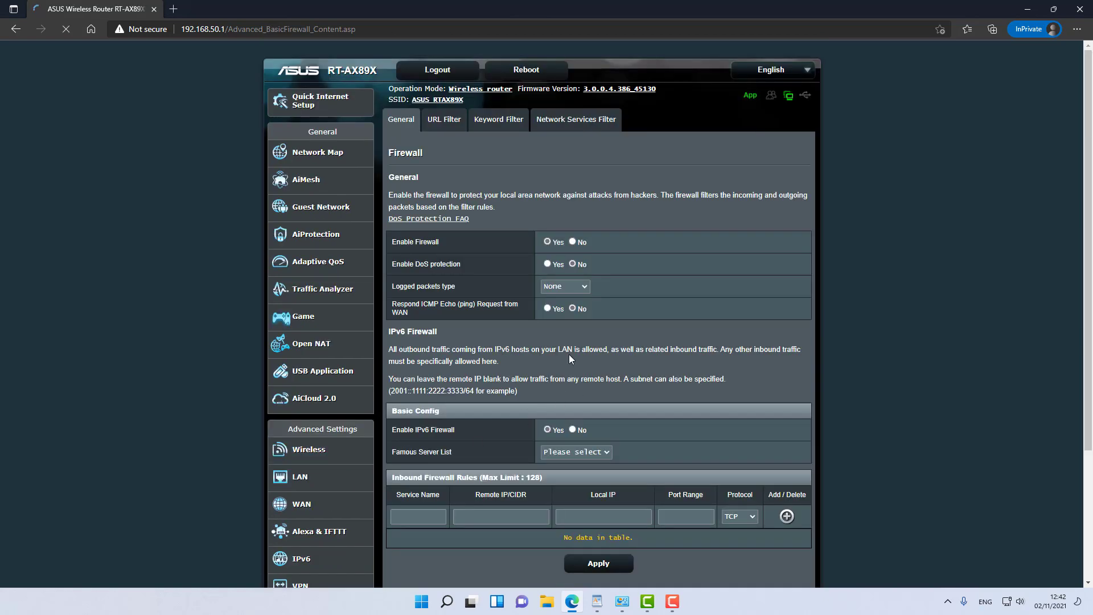
pyautogui.scroll(-2, 566, 354)
pyautogui.scroll(-2, 484, 399)
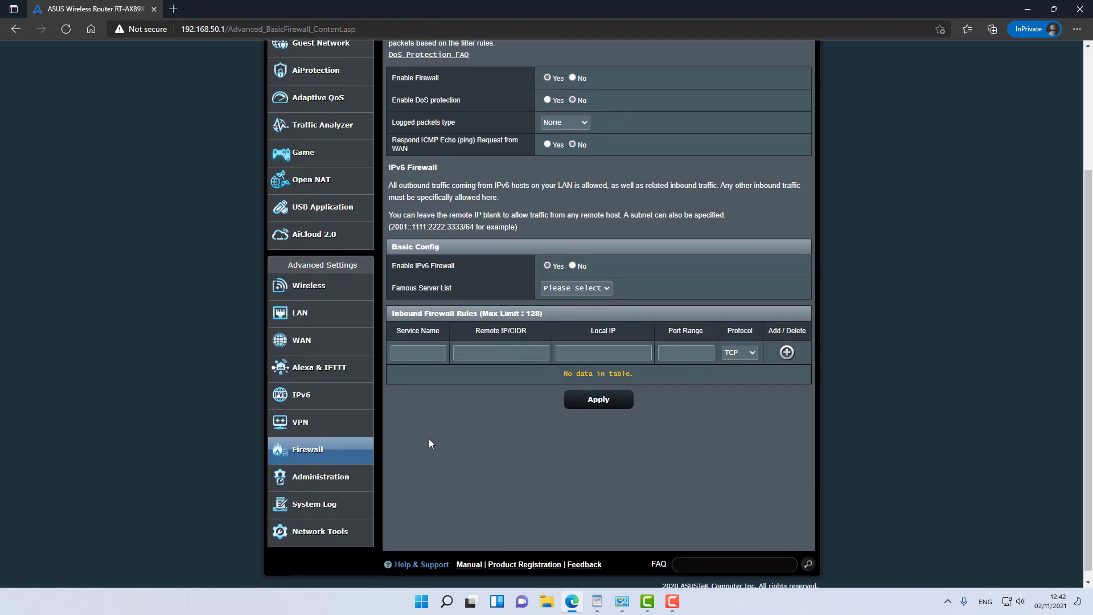
pyautogui.click(342, 475)
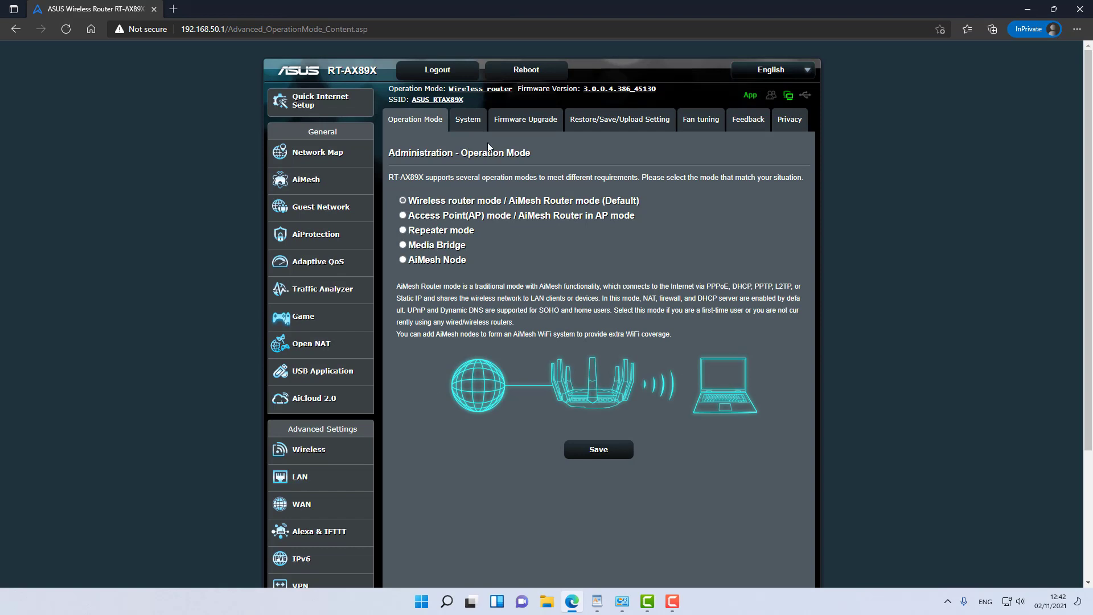
pyautogui.click(466, 119)
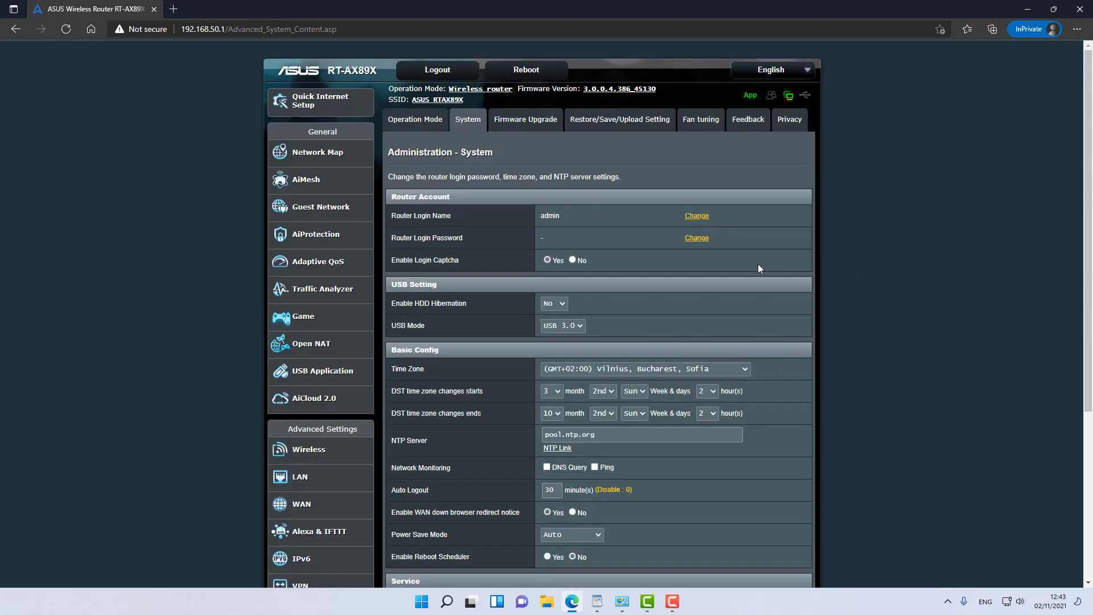
pyautogui.scroll(-2, 757, 264)
pyautogui.scroll(-4, 714, 228)
pyautogui.scroll(6, 816, 267)
# Step: Switch Auto Firmware Upgrade on and leave the Fan tuning fan speed on Auto
pyautogui.click(530, 122)
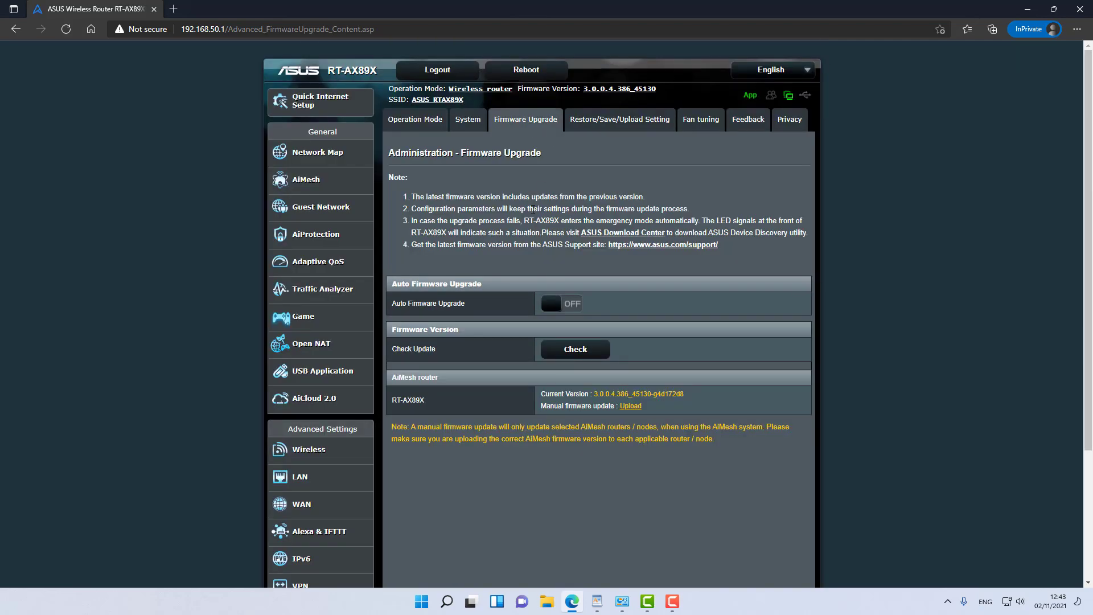
pyautogui.click(563, 306)
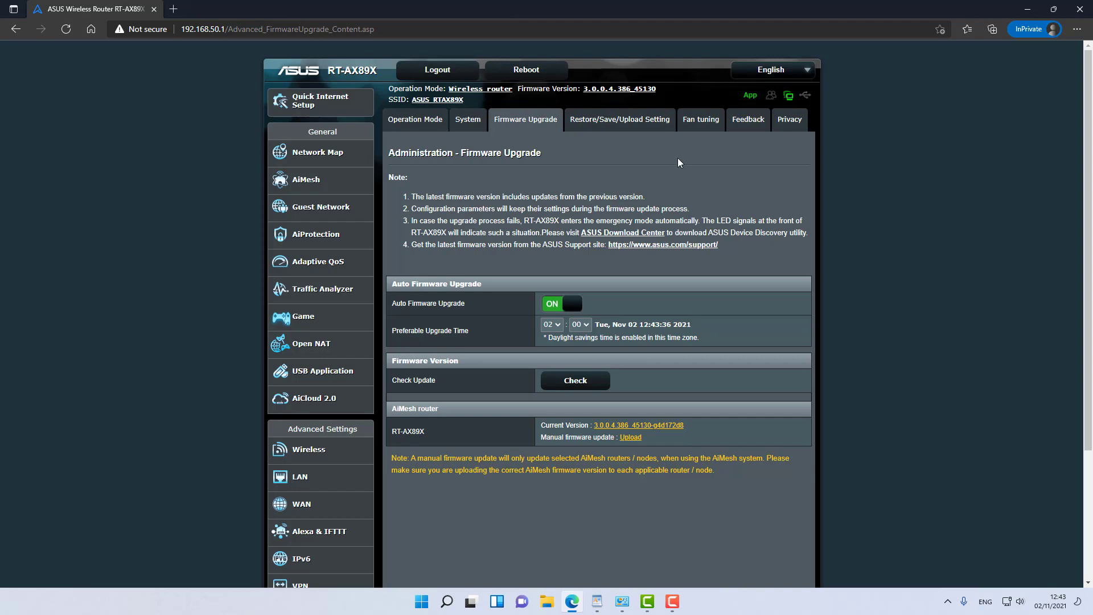
pyautogui.click(701, 120)
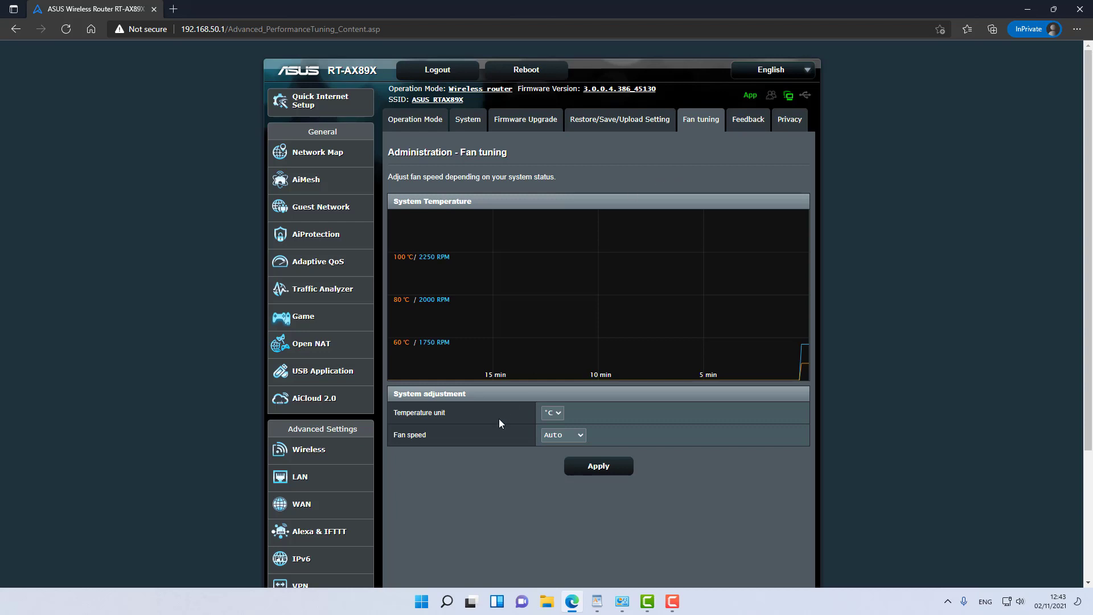
pyautogui.click(557, 435)
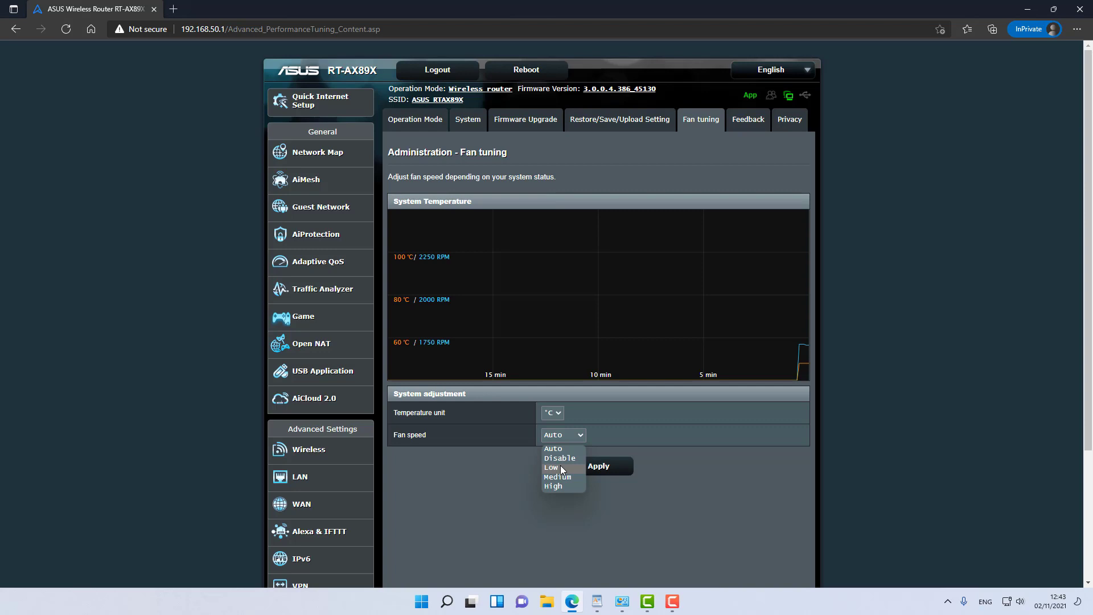
pyautogui.click(653, 469)
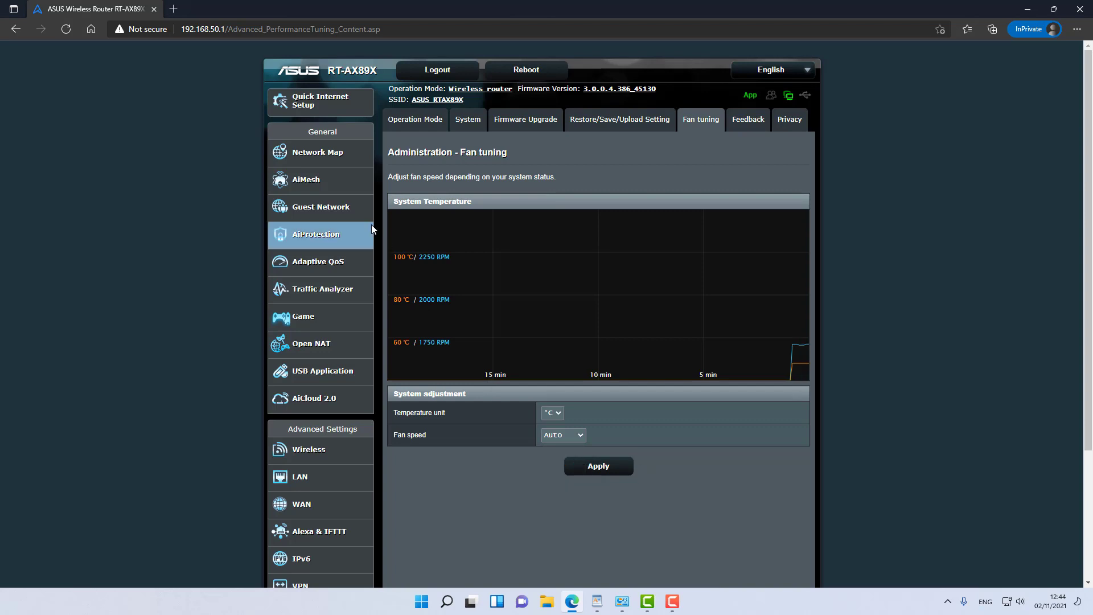
# Step: Open AiMesh's System Settings tab, showing Ethernet Backhaul Mode switched off
pyautogui.click(328, 191)
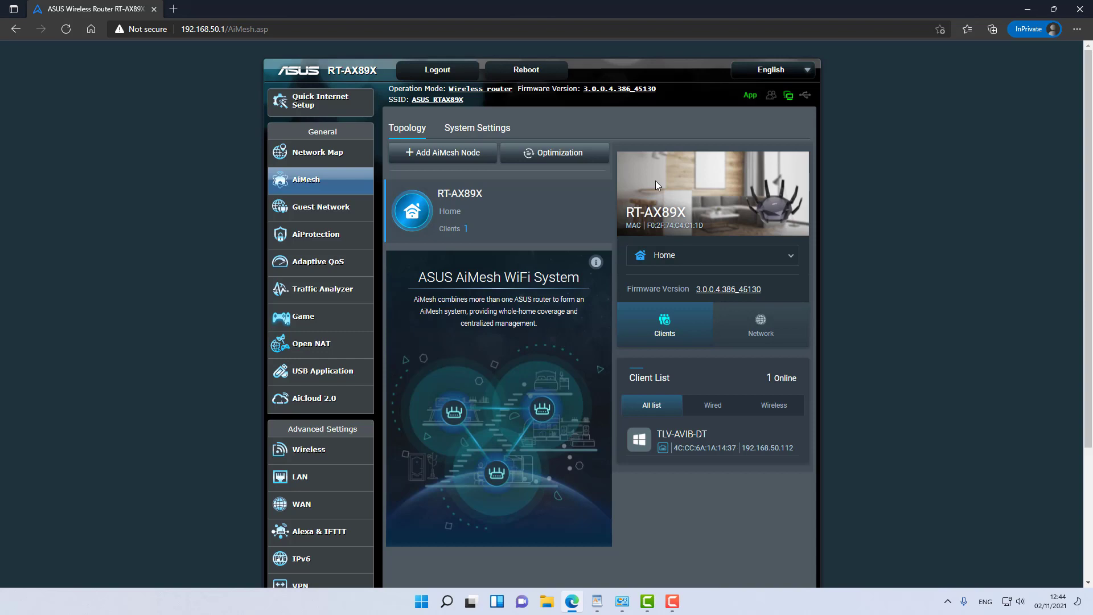
pyautogui.click(501, 128)
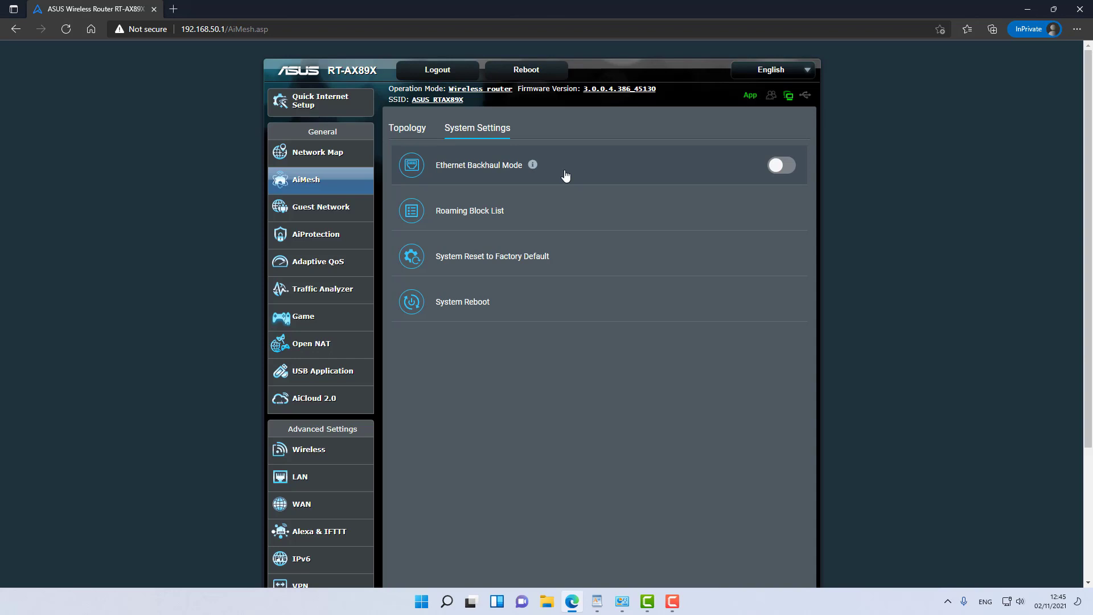
# Step: Open the Guest Network page and scroll through its settings
pyautogui.click(342, 208)
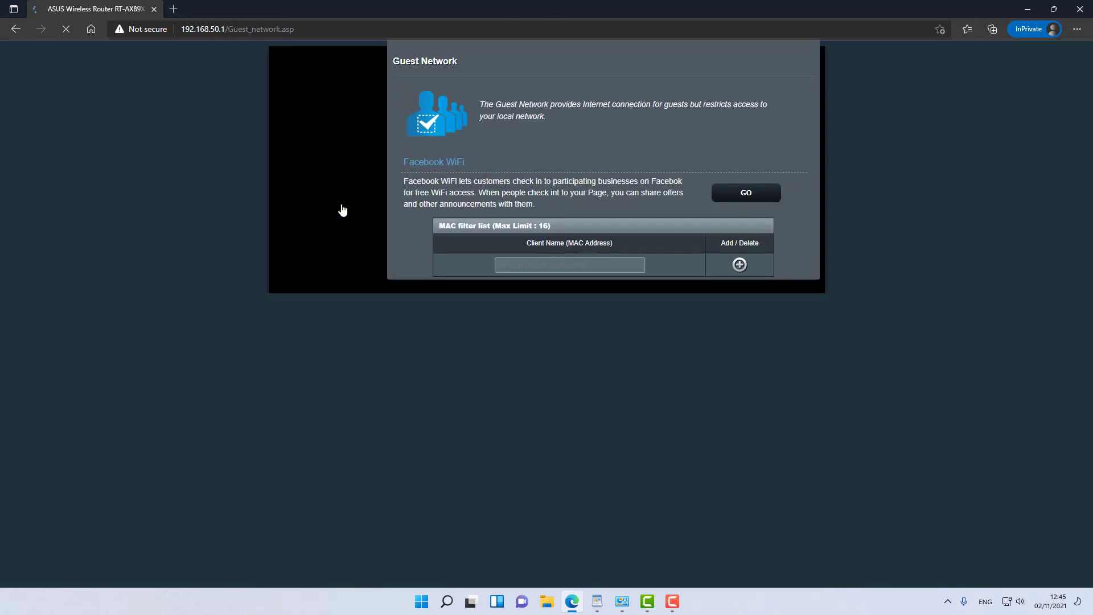
pyautogui.scroll(-2, 512, 227)
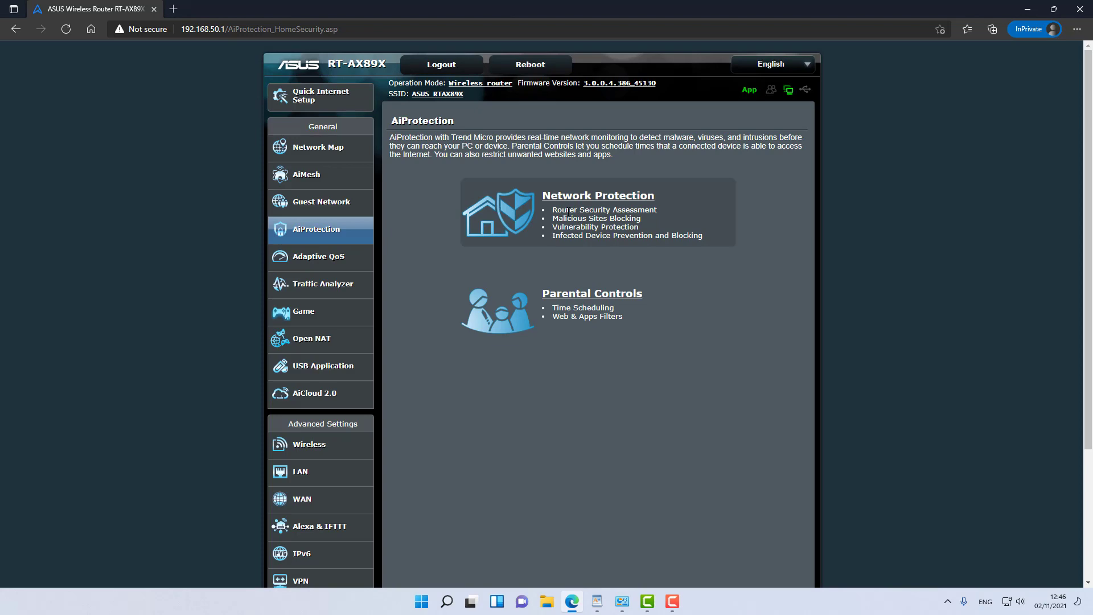
# Step: Enable AiProtection in Network Protection, agree to the Trend Micro EULA, and review the protections
pyautogui.click(592, 200)
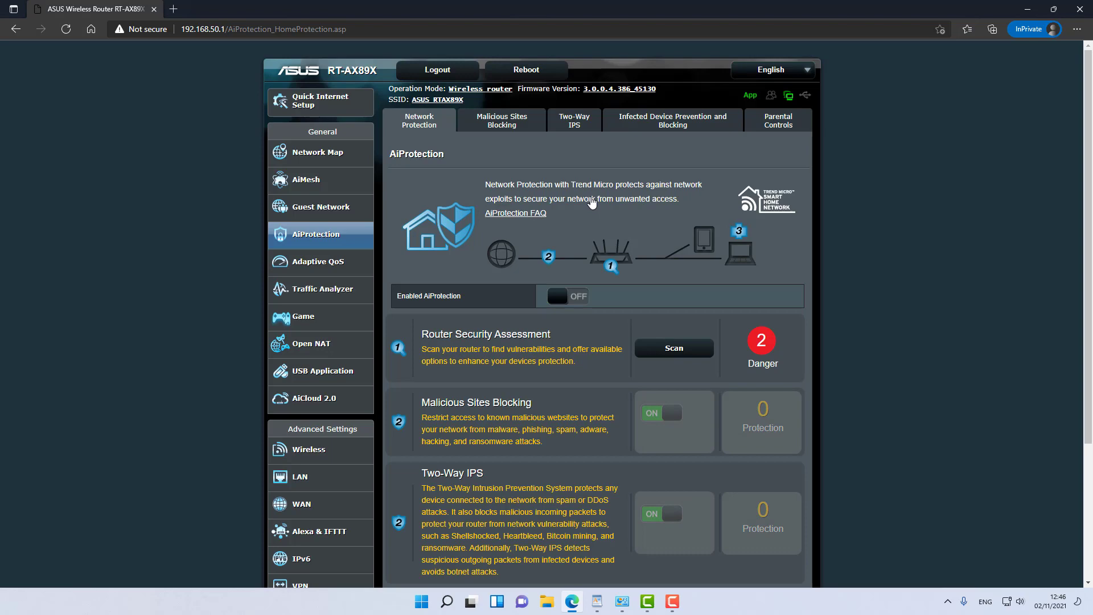
pyautogui.scroll(-2, 592, 200)
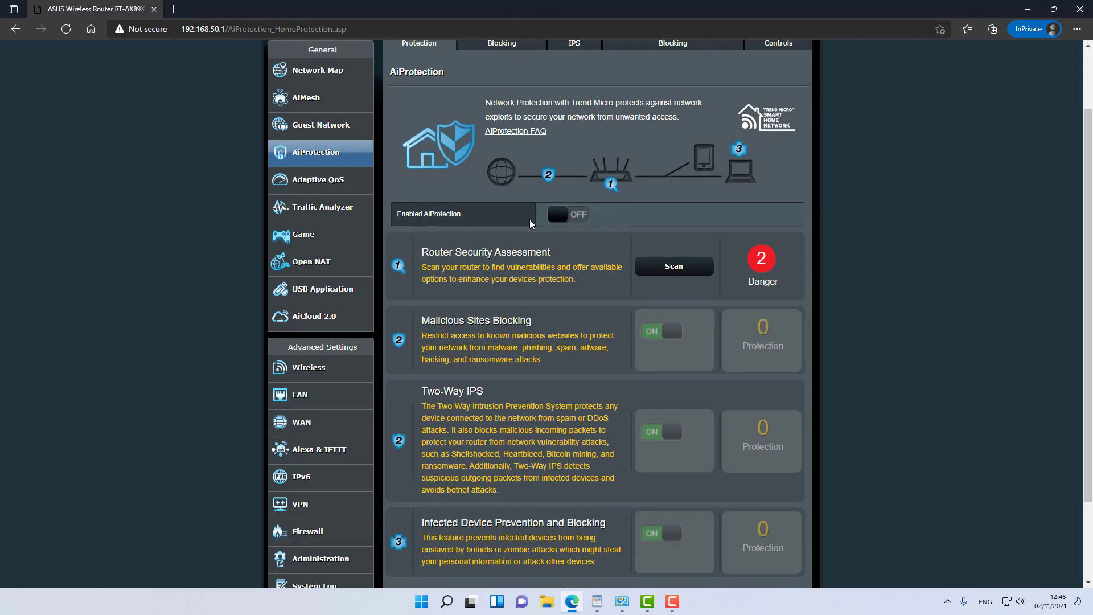
pyautogui.click(562, 214)
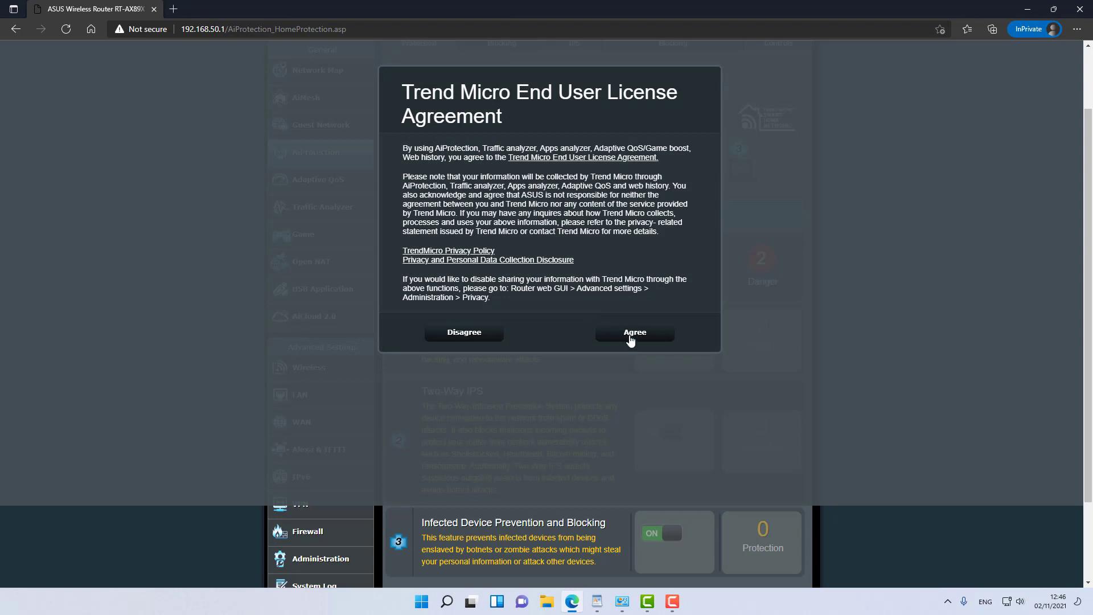
pyautogui.click(627, 336)
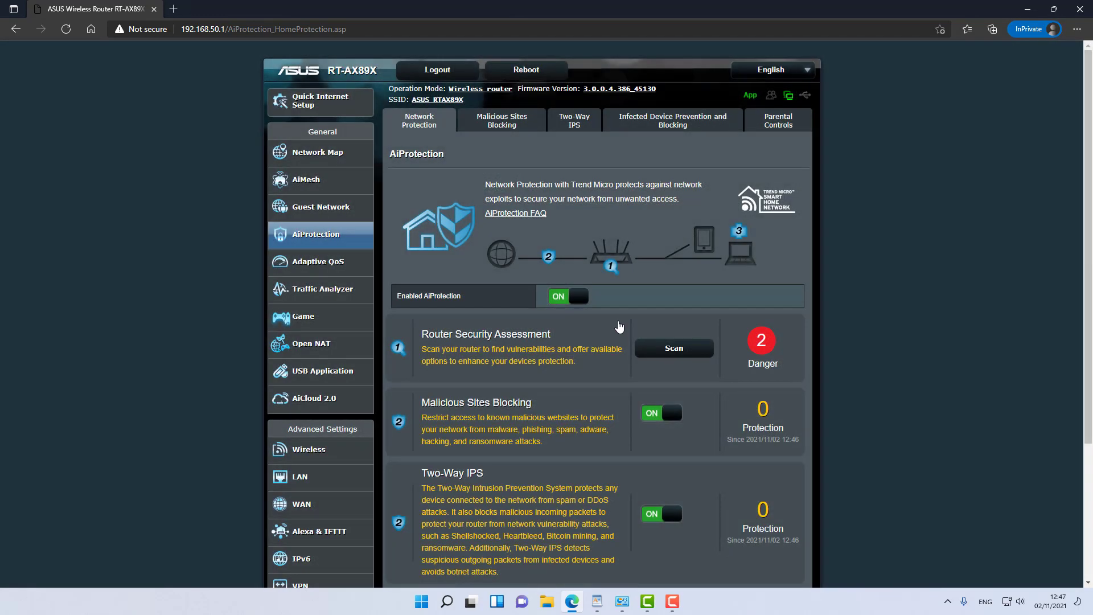
pyautogui.scroll(-2, 619, 325)
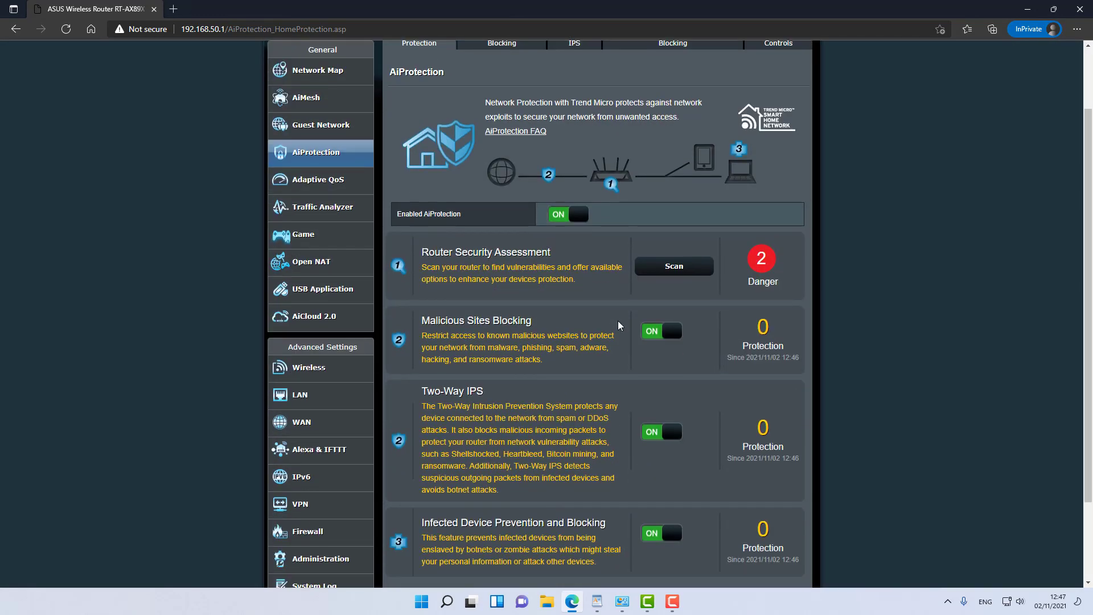
pyautogui.scroll(-2, 488, 330)
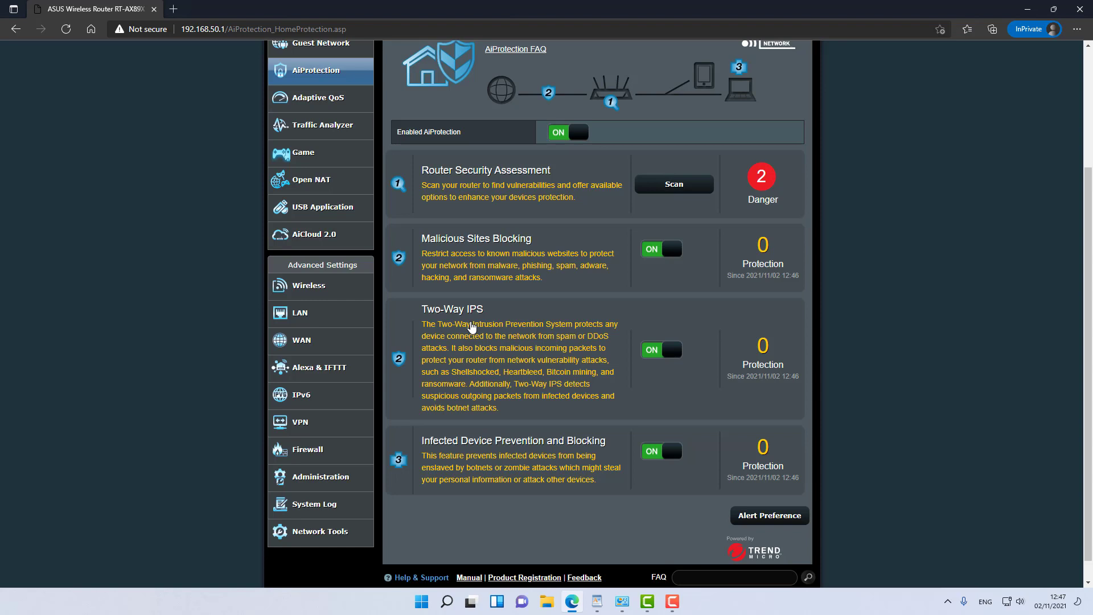
pyautogui.scroll(-1, 499, 415)
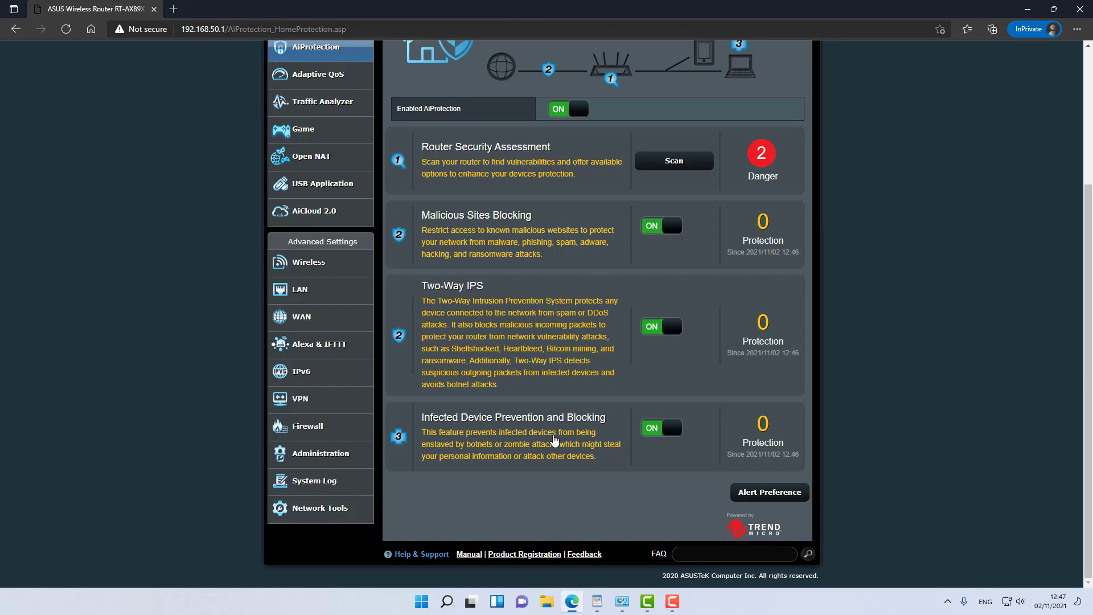
# Step: Switch on Web & Apps Filters in Parental Controls
pyautogui.click(554, 439)
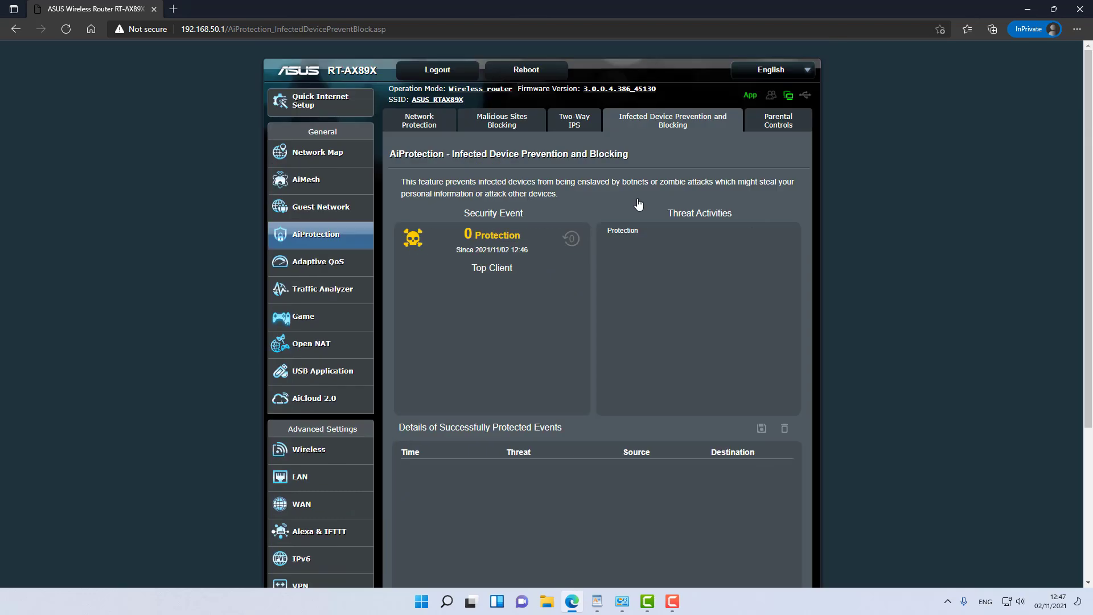
pyautogui.click(766, 124)
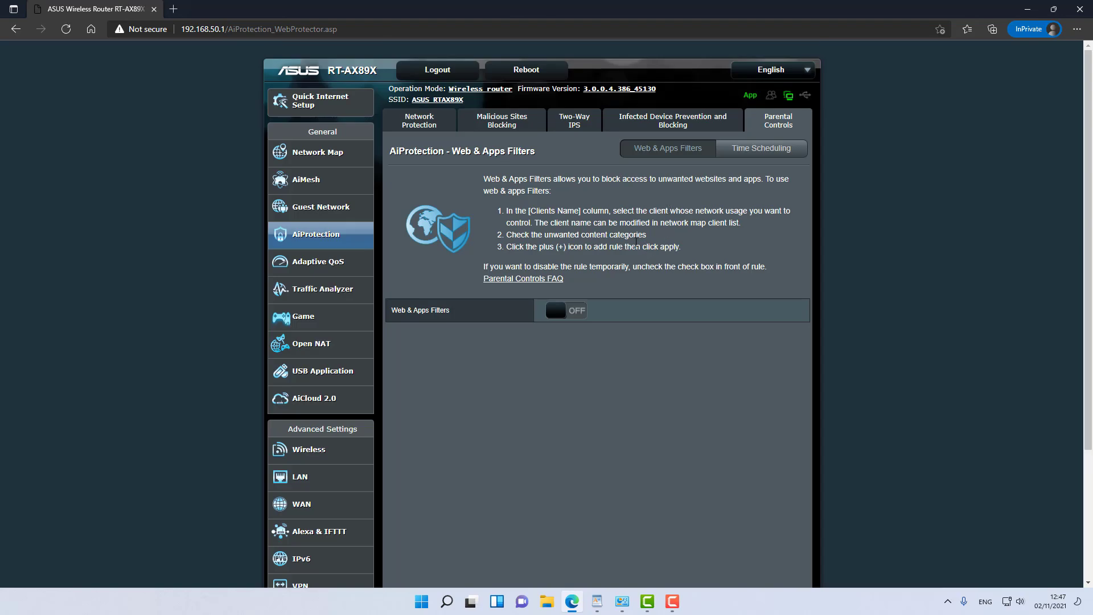
pyautogui.click(564, 310)
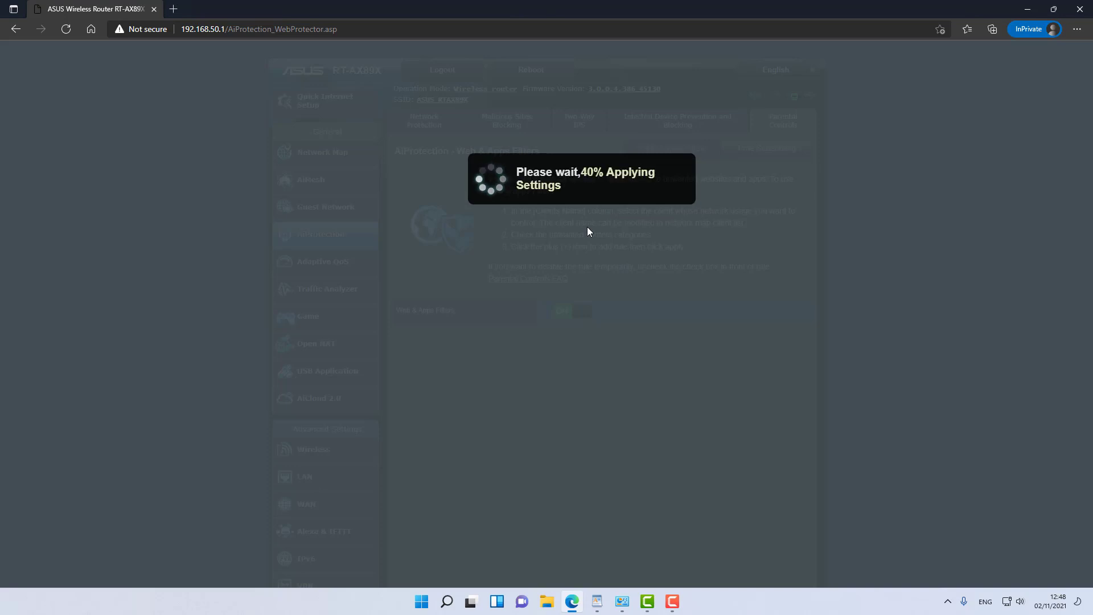
pyautogui.scroll(-2, 569, 321)
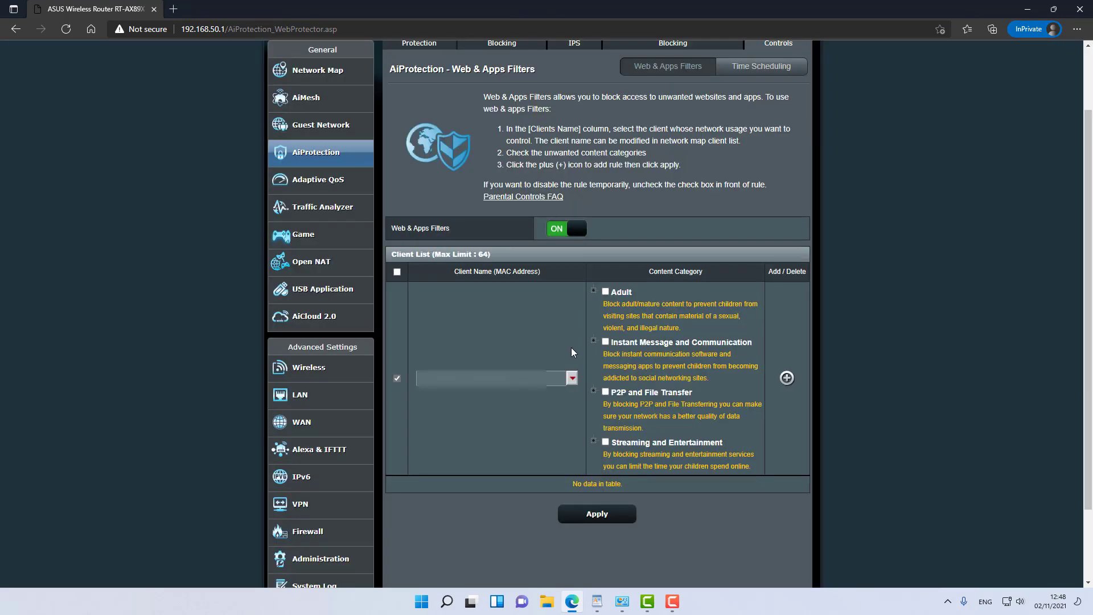
# Step: For the chosen client, block Adult, Instant Message and Communication, and Streaming and Entertainment categories
pyautogui.click(569, 378)
pyautogui.click(505, 393)
pyautogui.click(606, 292)
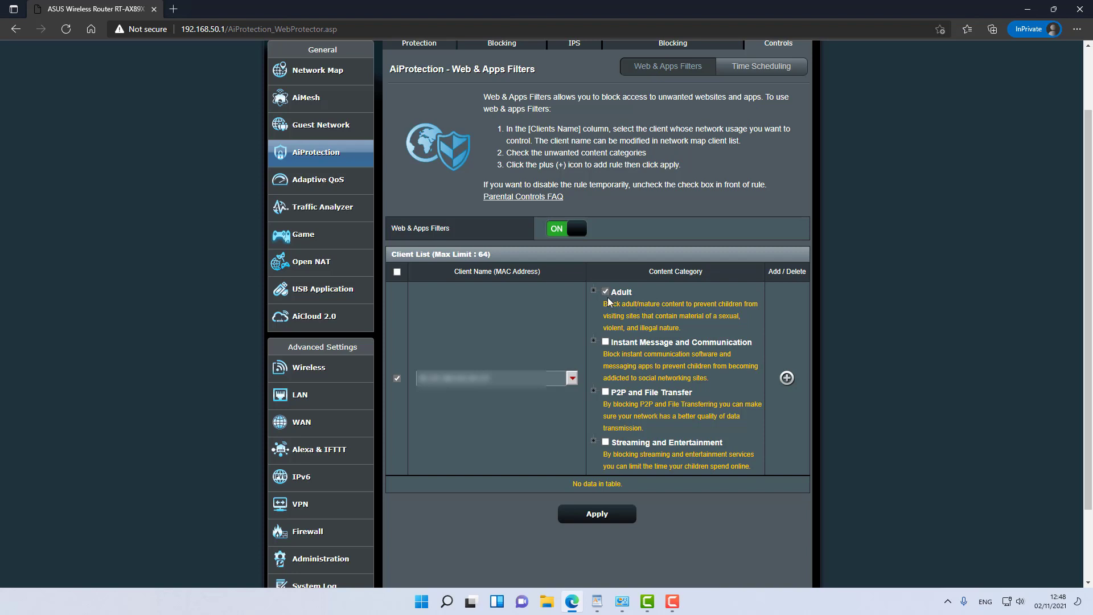
pyautogui.click(605, 342)
pyautogui.click(605, 442)
pyautogui.click(594, 441)
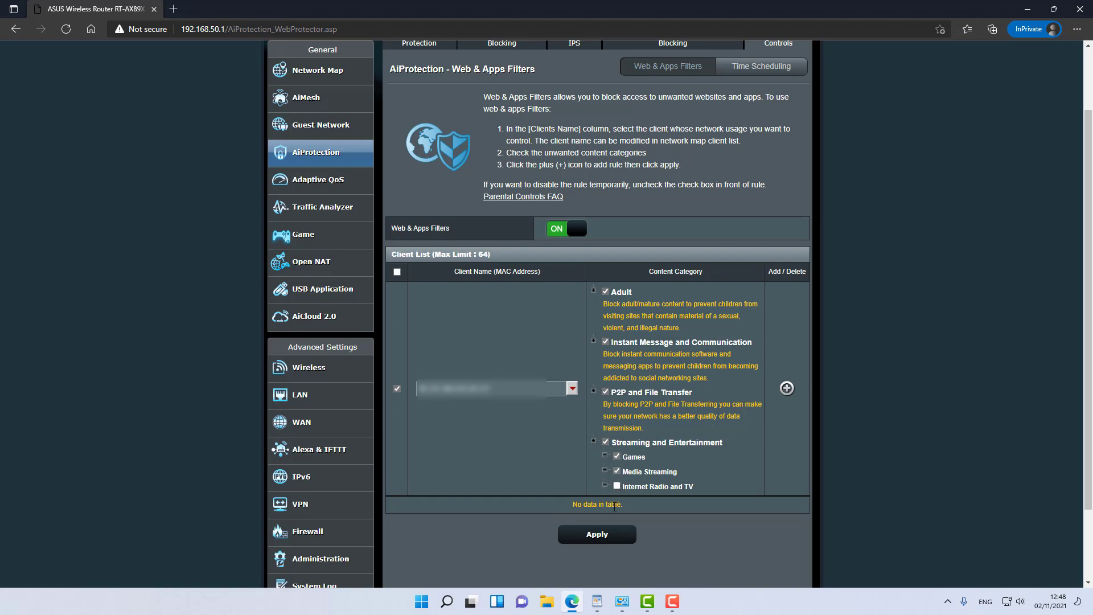
pyautogui.click(593, 391)
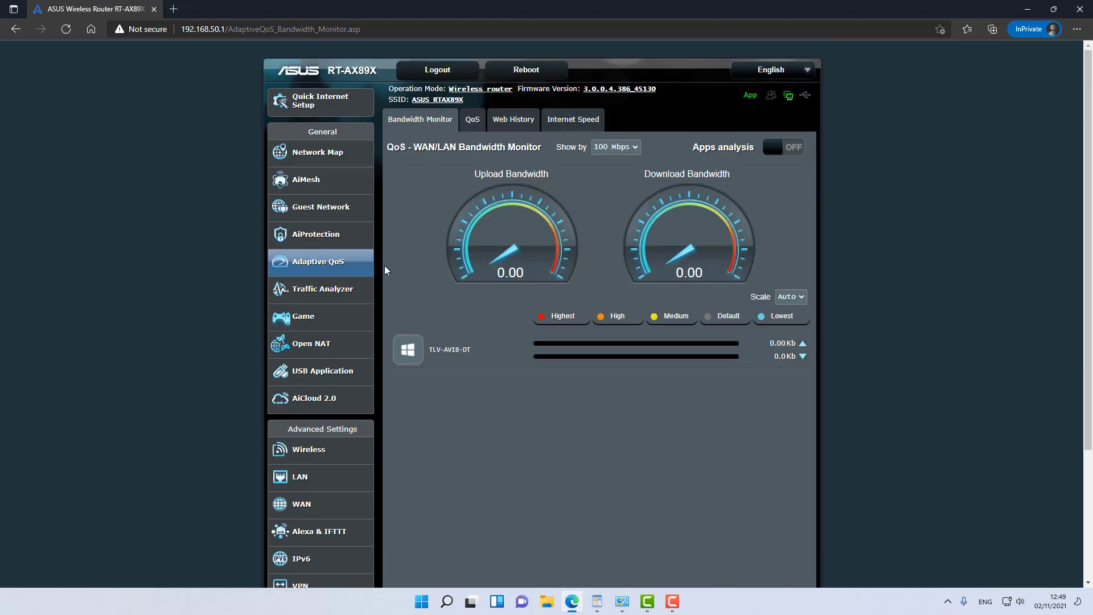
# Step: Open the Game page listing Game Device Prioritizing, Mobile Game Mode and Open NAT
pyautogui.click(333, 319)
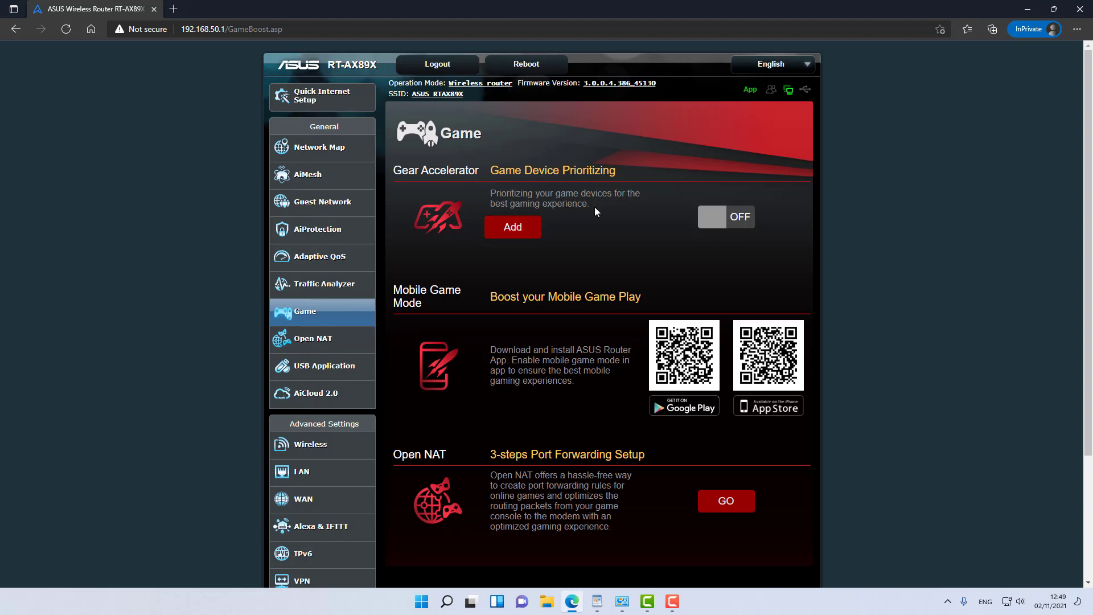
# Step: Enable Game Device Prioritizing, add the chosen client as a game device, and apply
pyautogui.click(720, 219)
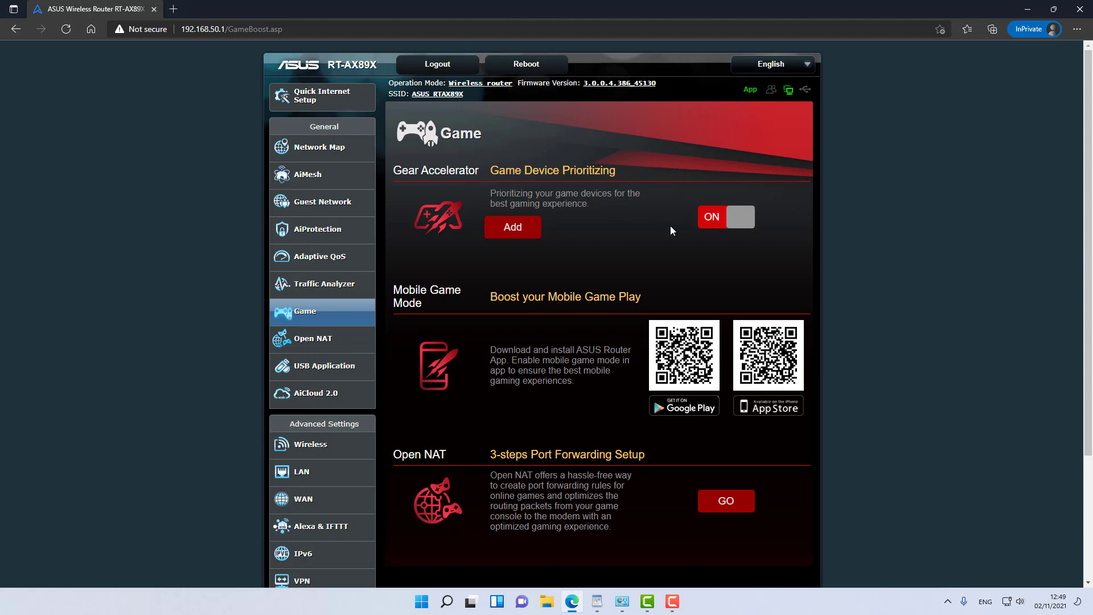
pyautogui.click(521, 230)
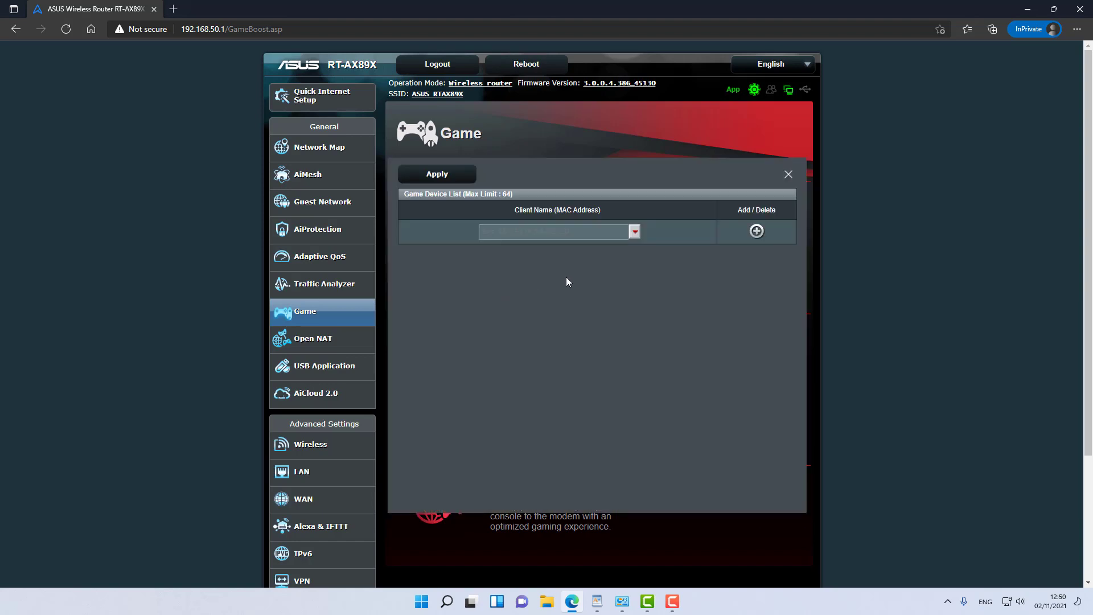
pyautogui.click(635, 233)
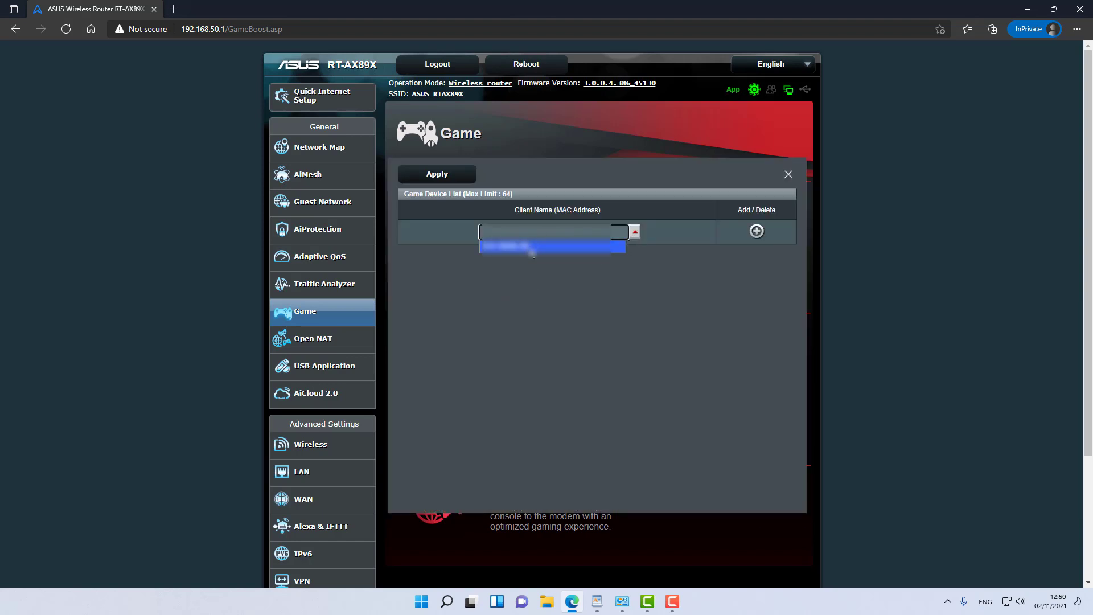
pyautogui.click(532, 251)
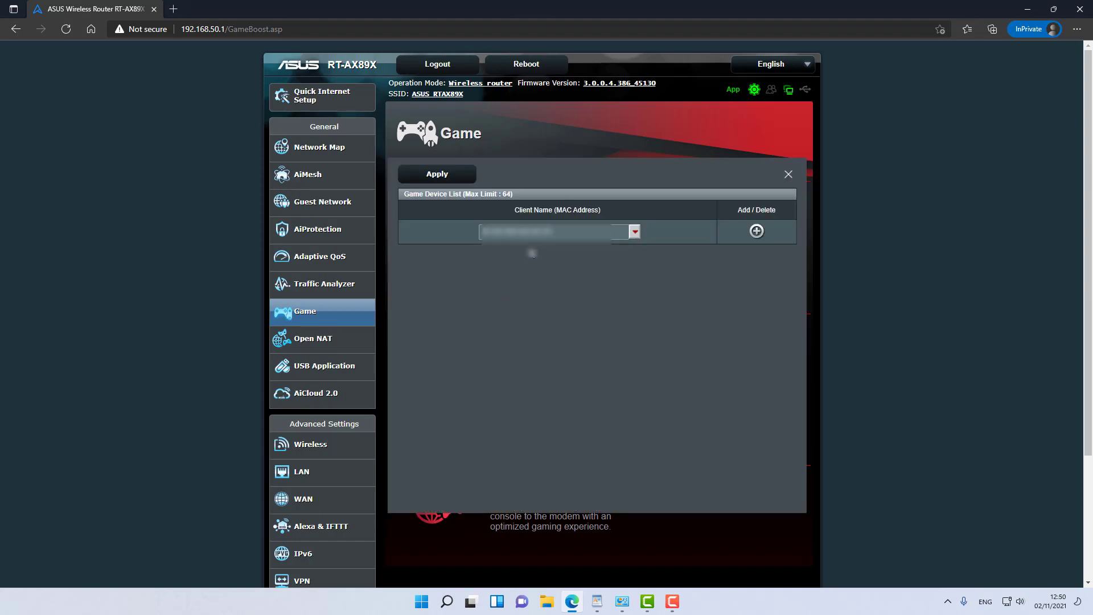
pyautogui.click(437, 175)
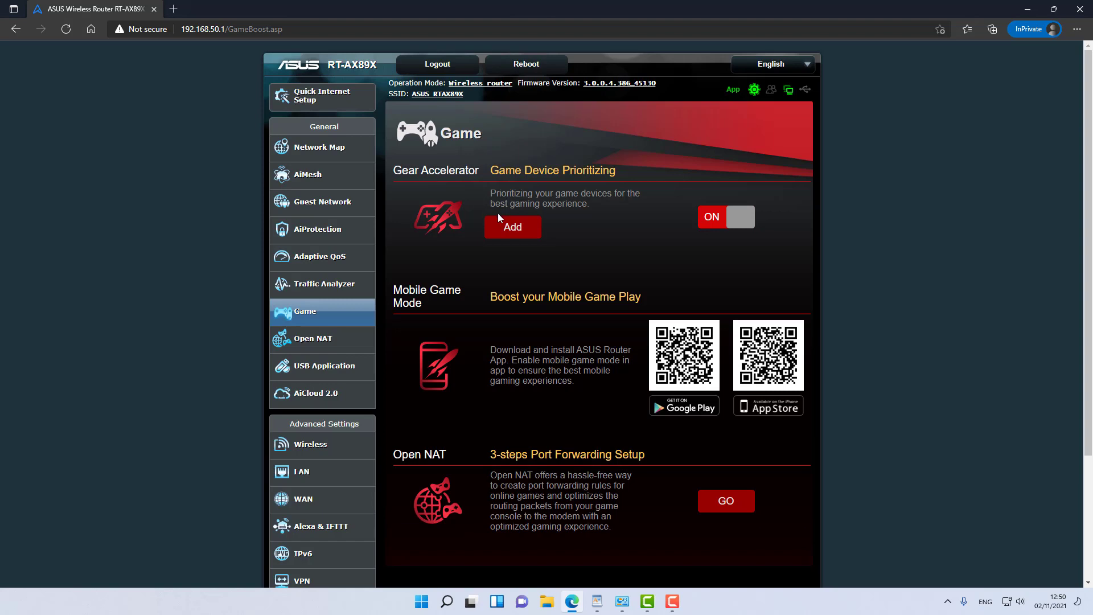
pyautogui.scroll(-2, 498, 213)
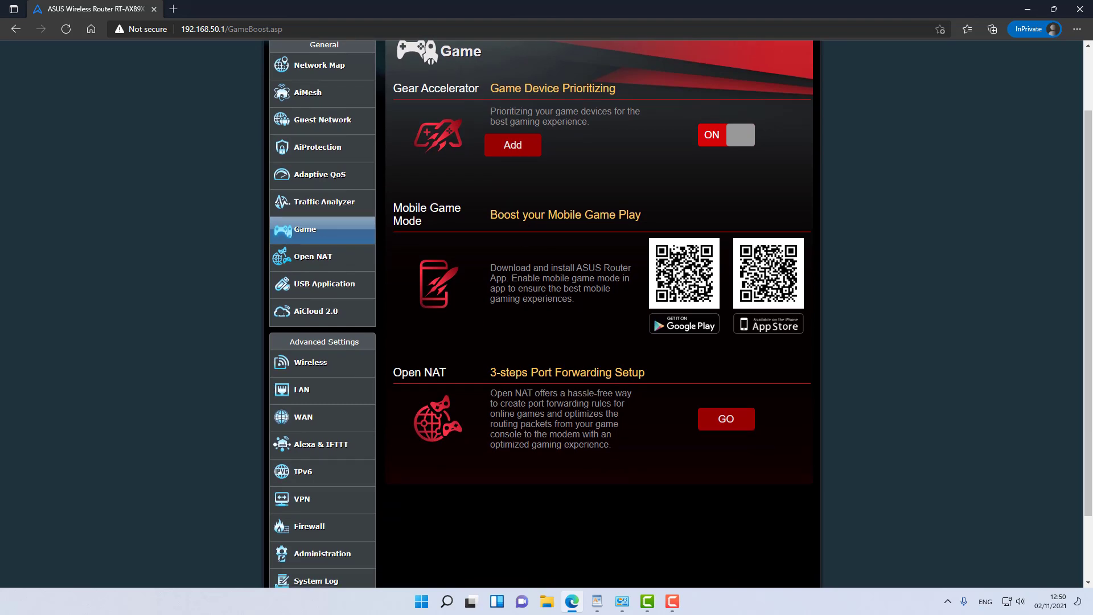
# Step: Create a Call of Duty WWII Open NAT profile for the chosen internal device and apply its rules
pyautogui.click(722, 428)
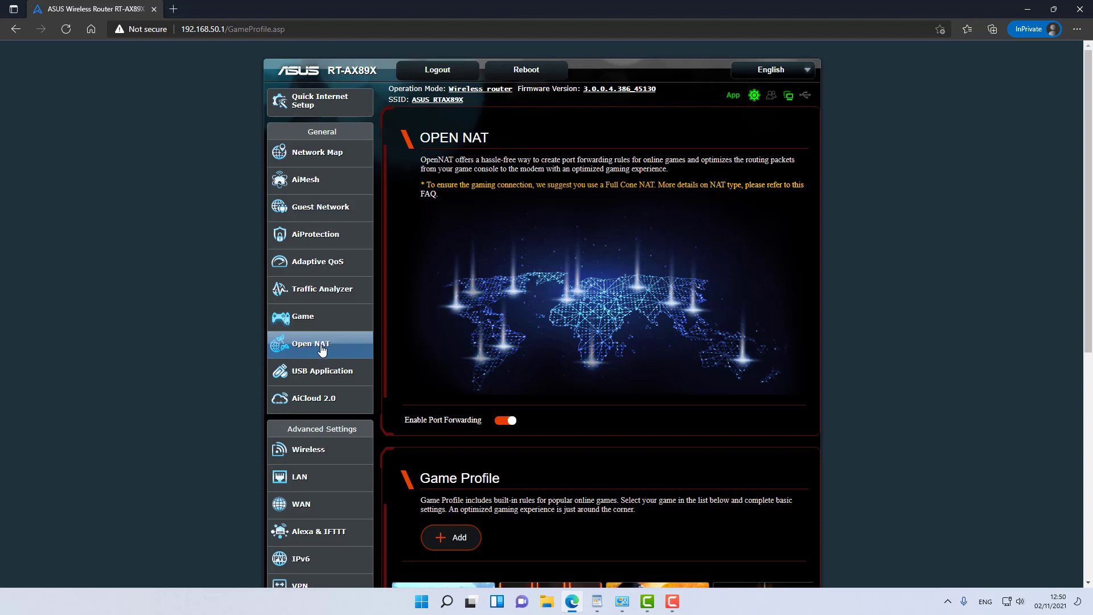
pyautogui.scroll(-2, 489, 358)
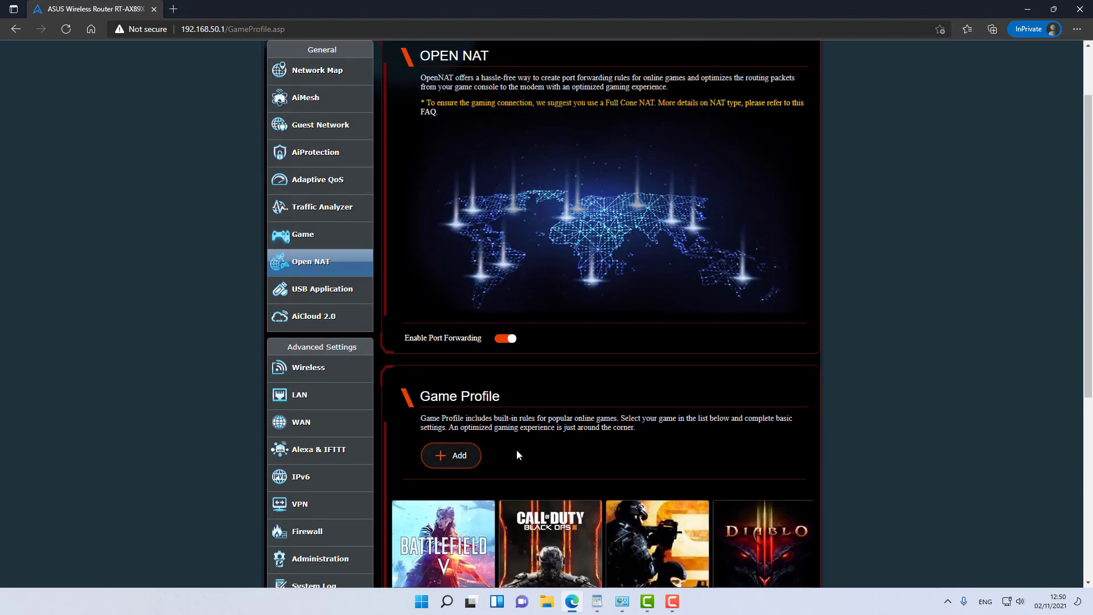
pyautogui.scroll(-2, 541, 451)
pyautogui.scroll(-1, 595, 432)
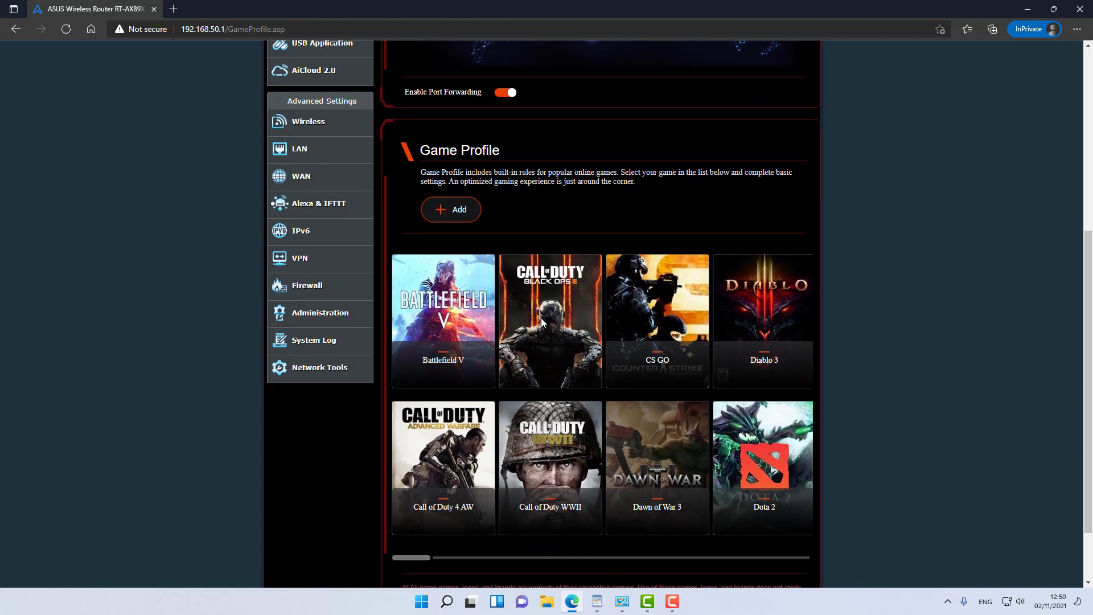
pyautogui.click(451, 217)
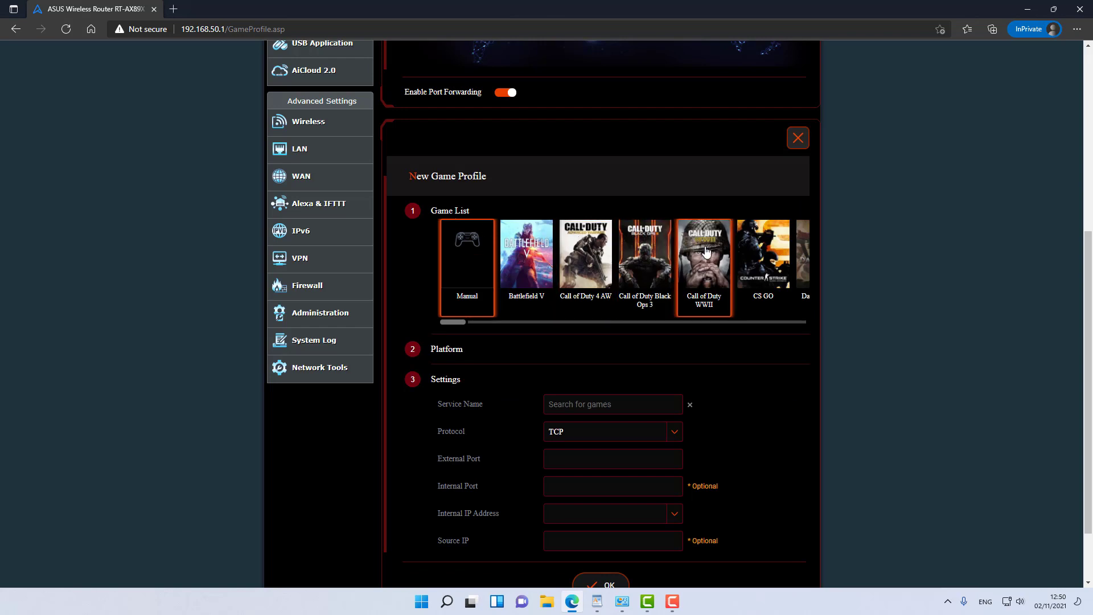
pyautogui.click(705, 251)
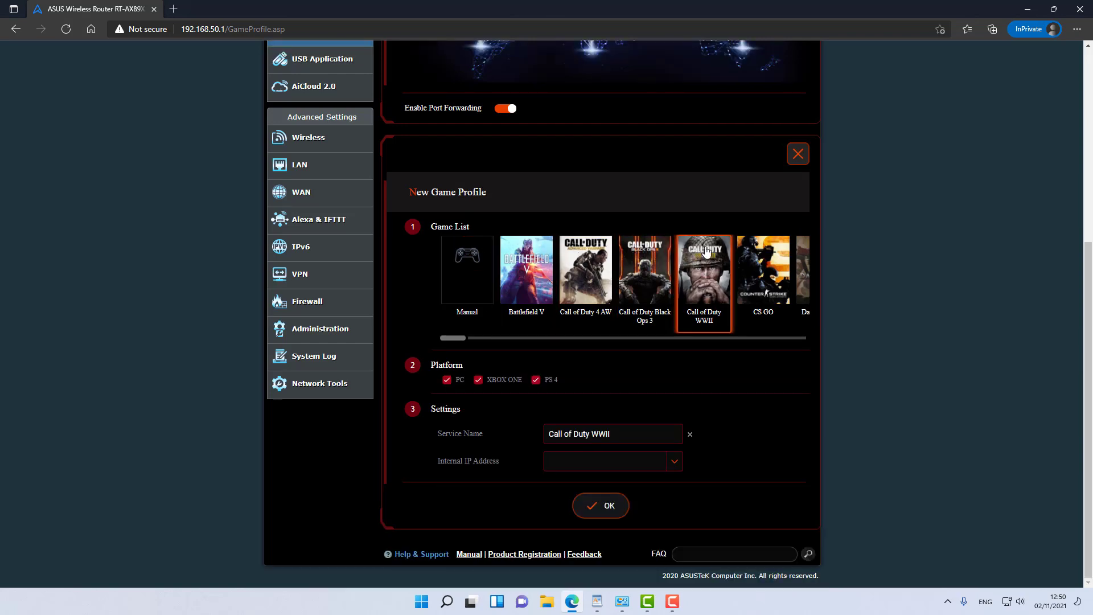
pyautogui.click(674, 464)
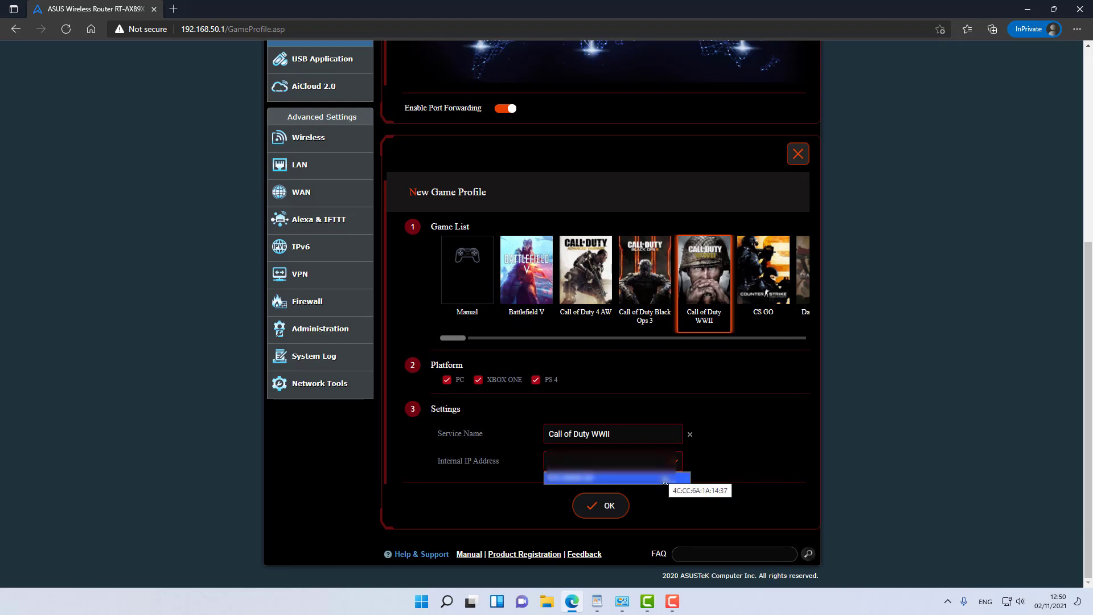
pyautogui.click(665, 481)
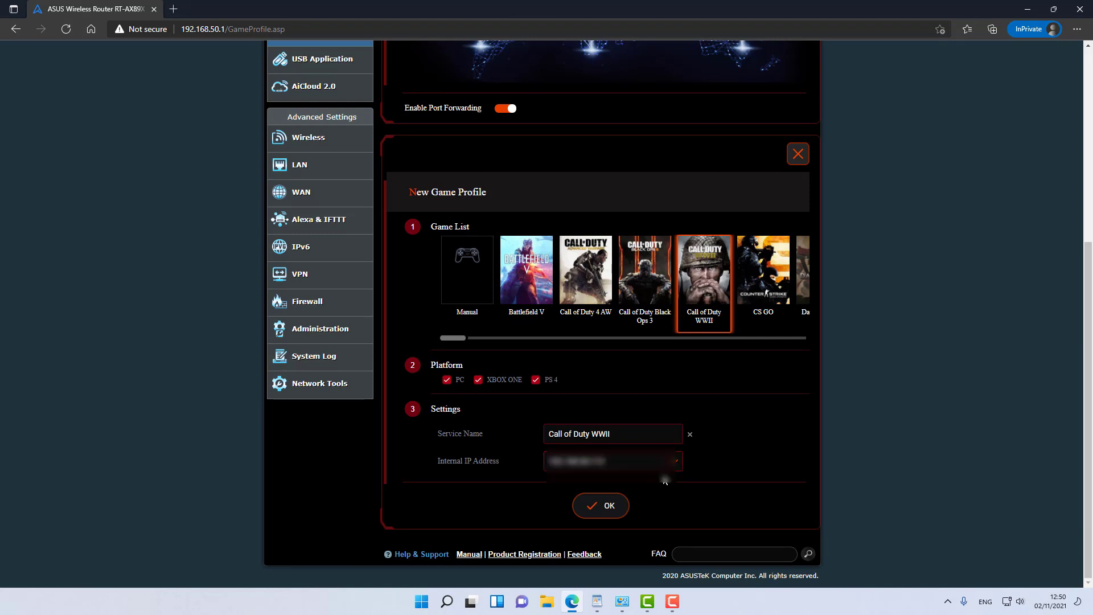
pyautogui.click(605, 505)
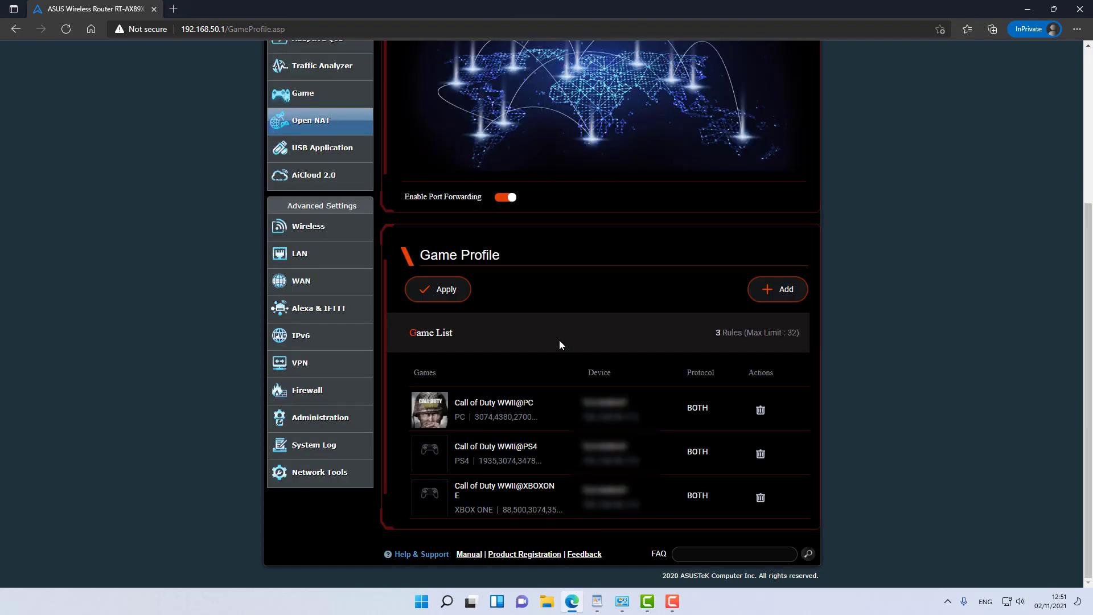
pyautogui.click(446, 289)
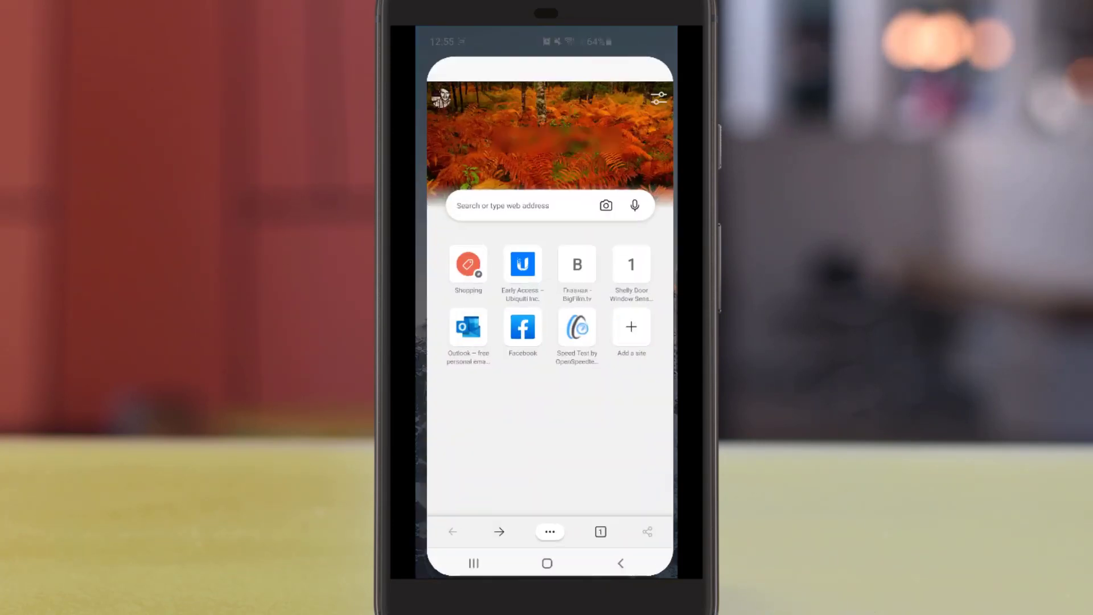
# Step: Load fast.com in the phone browser to run the speed test, which reports 610 Mbps
pyautogui.click(496, 184)
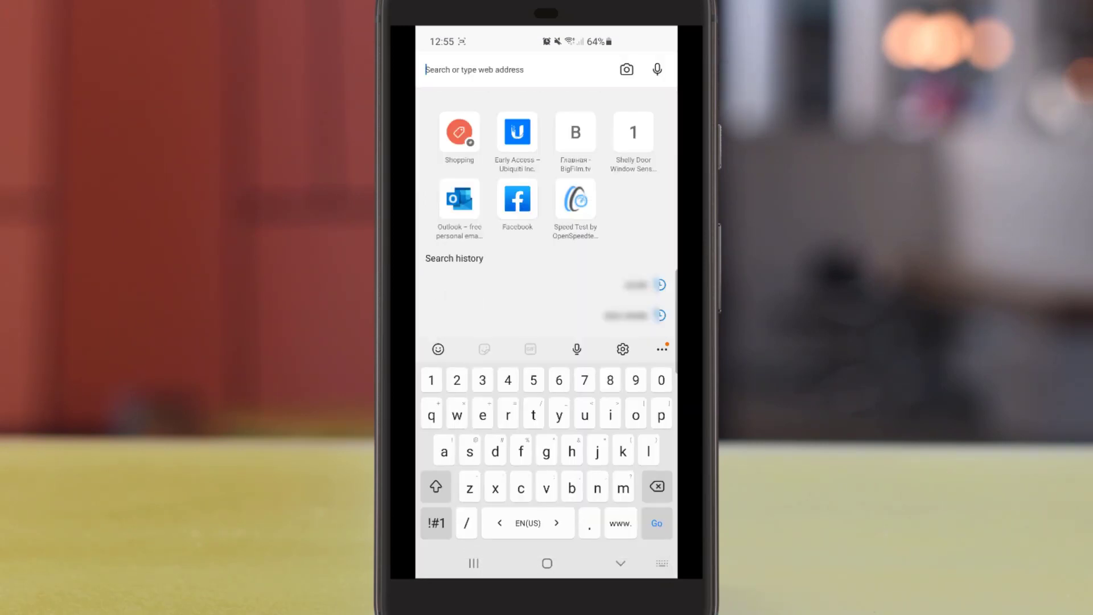
pyautogui.write('fast.com')
pyautogui.press('Return')
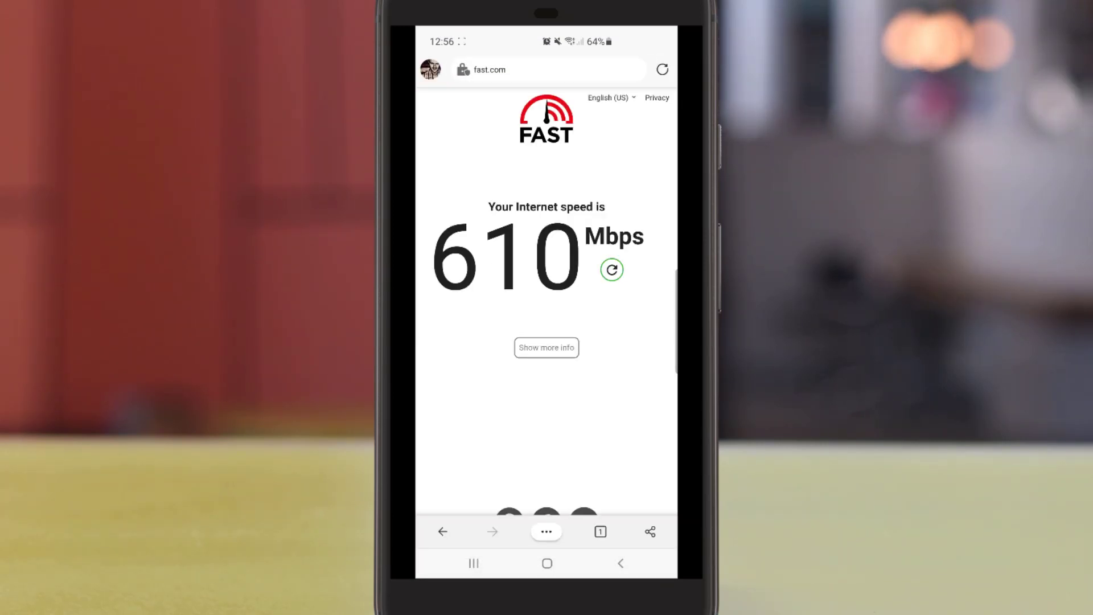